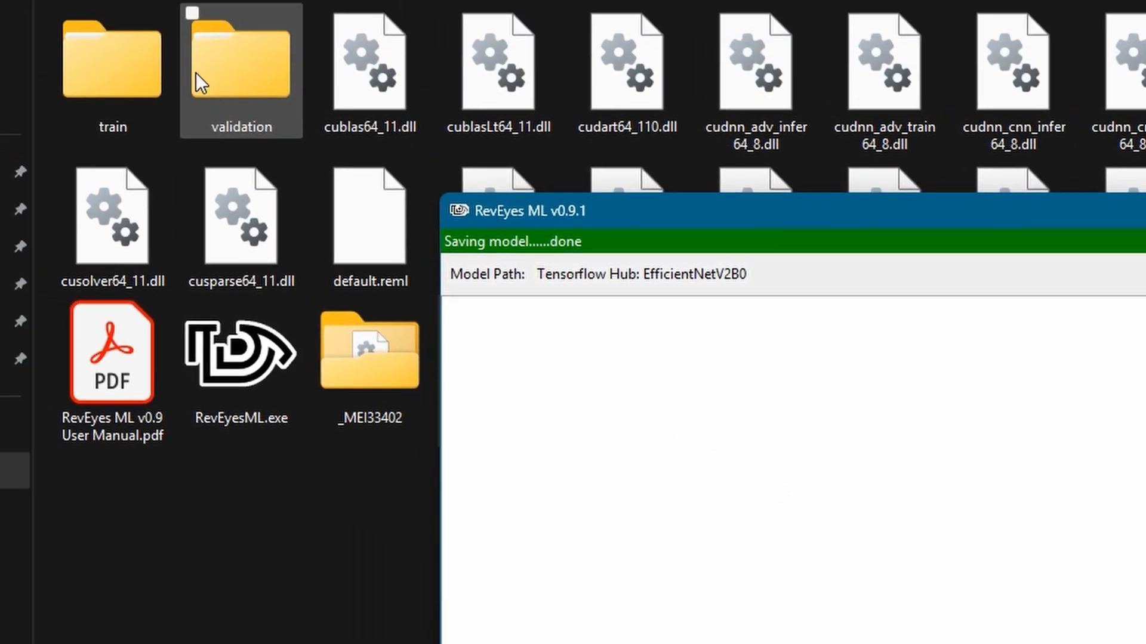
Step: Examine the images in class folders 0, 1 and 2 of the RevEyesML train folder, returning to the RevEyesML folder
{"action": "left_click", "coordinate": [387, 213]}
{"action": "double_click", "coordinate": [391, 215]}
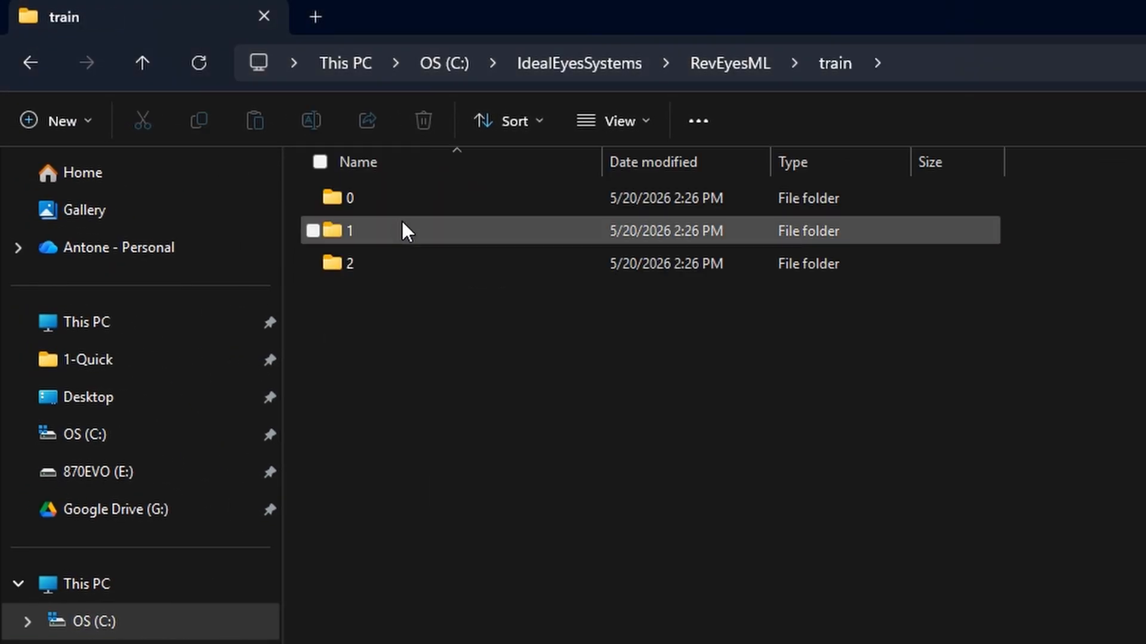
{"action": "double_click", "coordinate": [341, 196]}
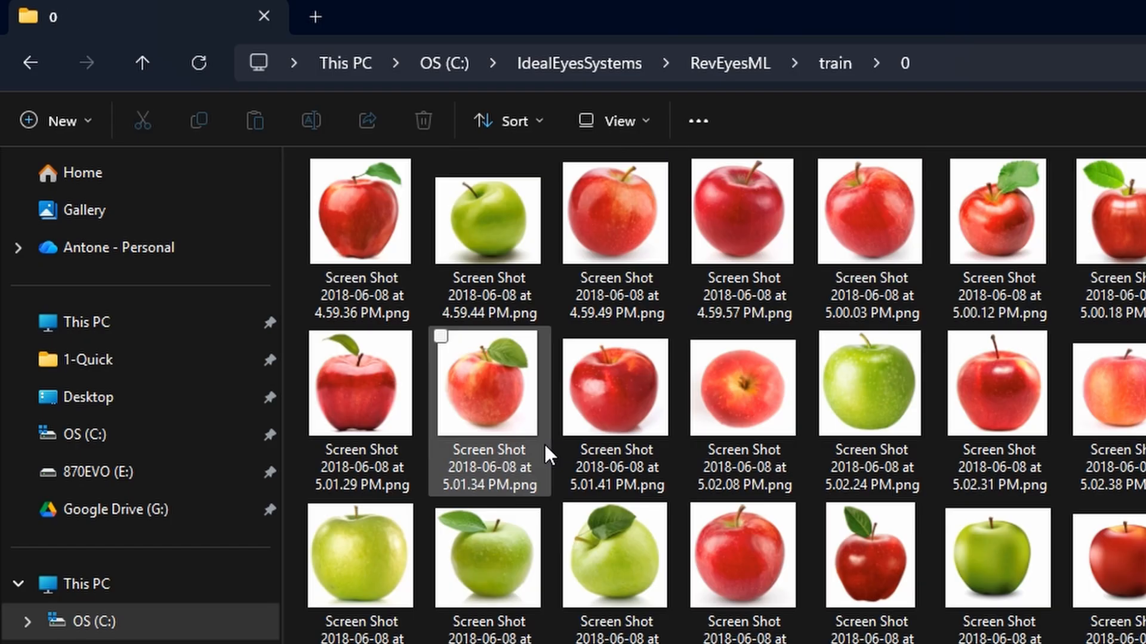
{"action": "key", "text": "alt+Left"}
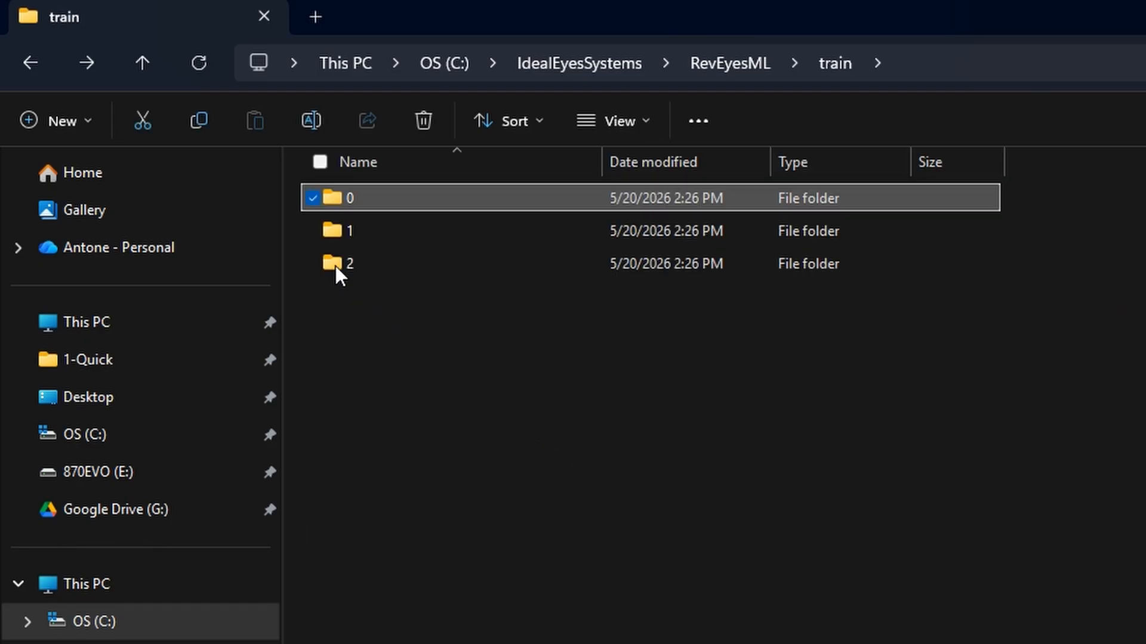
{"action": "double_click", "coordinate": [329, 231]}
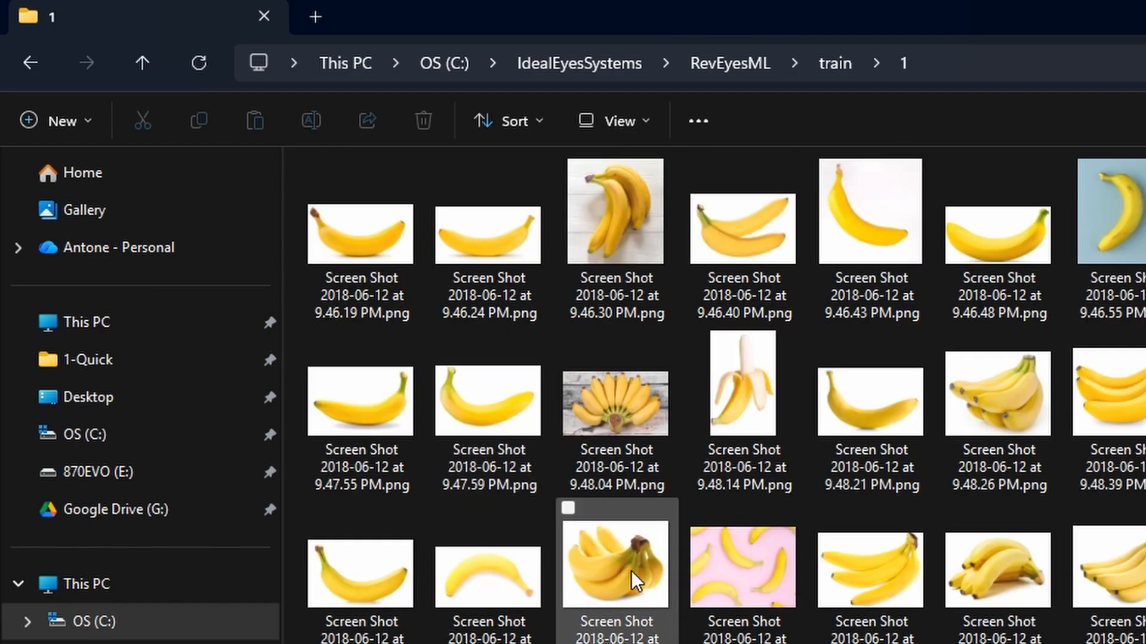
{"action": "key", "text": "alt+Left"}
{"action": "double_click", "coordinate": [330, 263]}
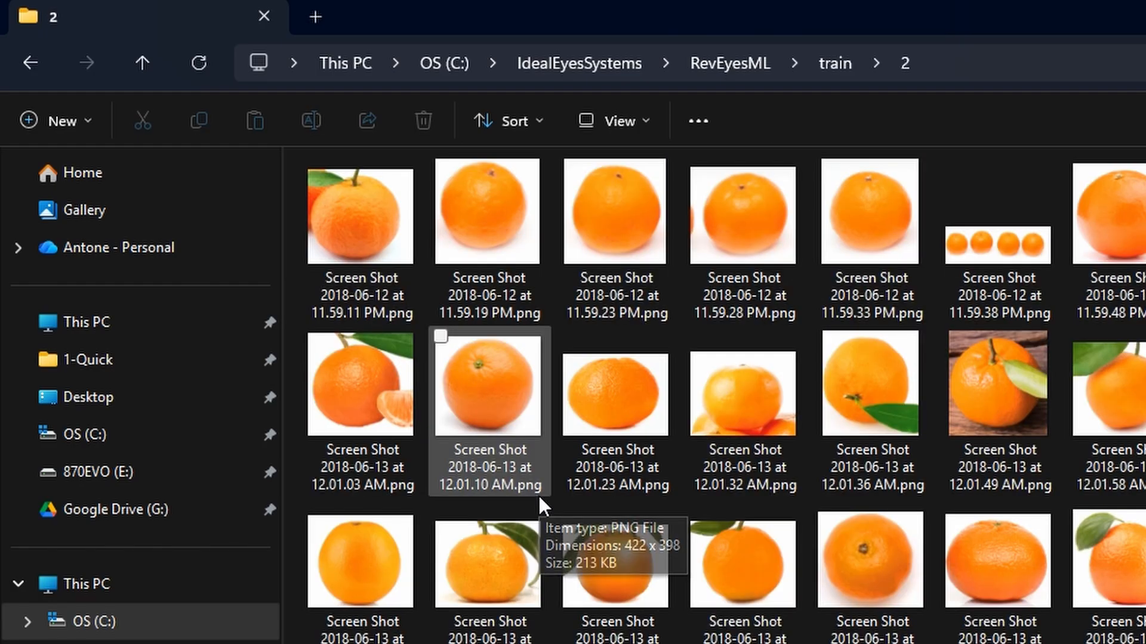
{"action": "key", "text": "alt+Left"}
{"action": "key", "text": "alt+Left"}
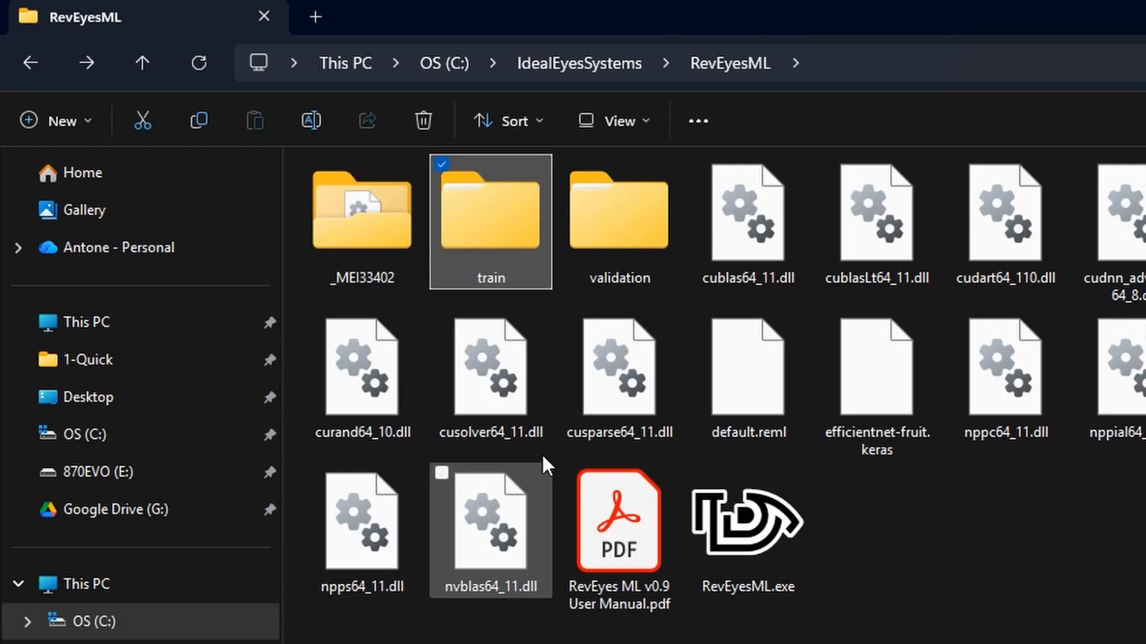
Step: Examine class folders 0, 1 and 2 of the validation folder, returning to the RevEyesML folder
{"action": "double_click", "coordinate": [617, 217]}
{"action": "double_click", "coordinate": [379, 200]}
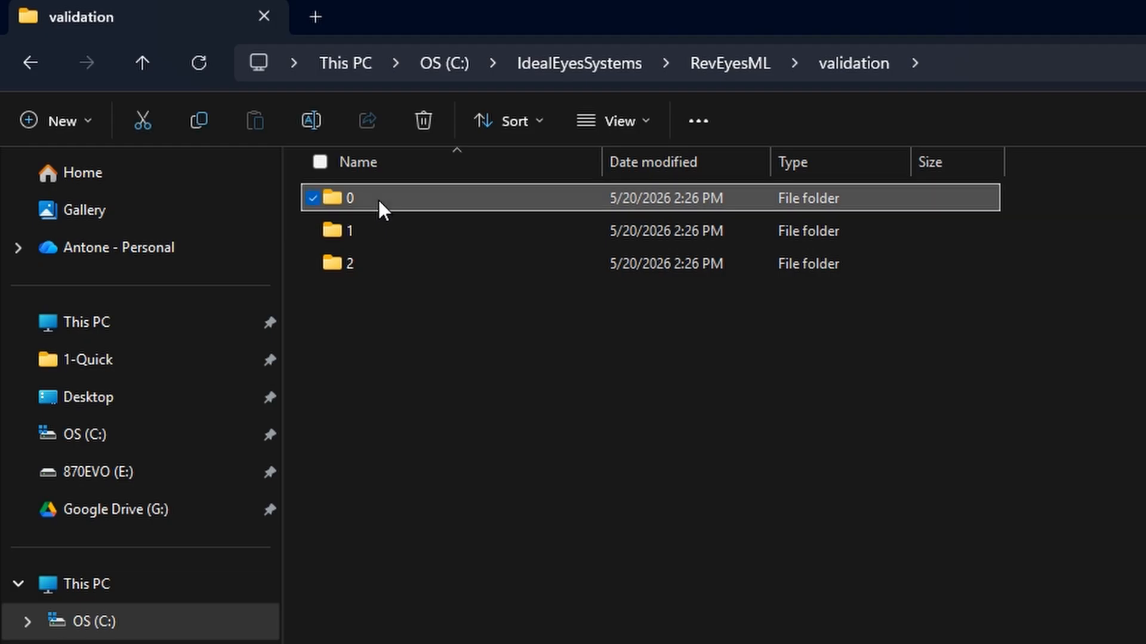
{"action": "key", "text": "alt+Left"}
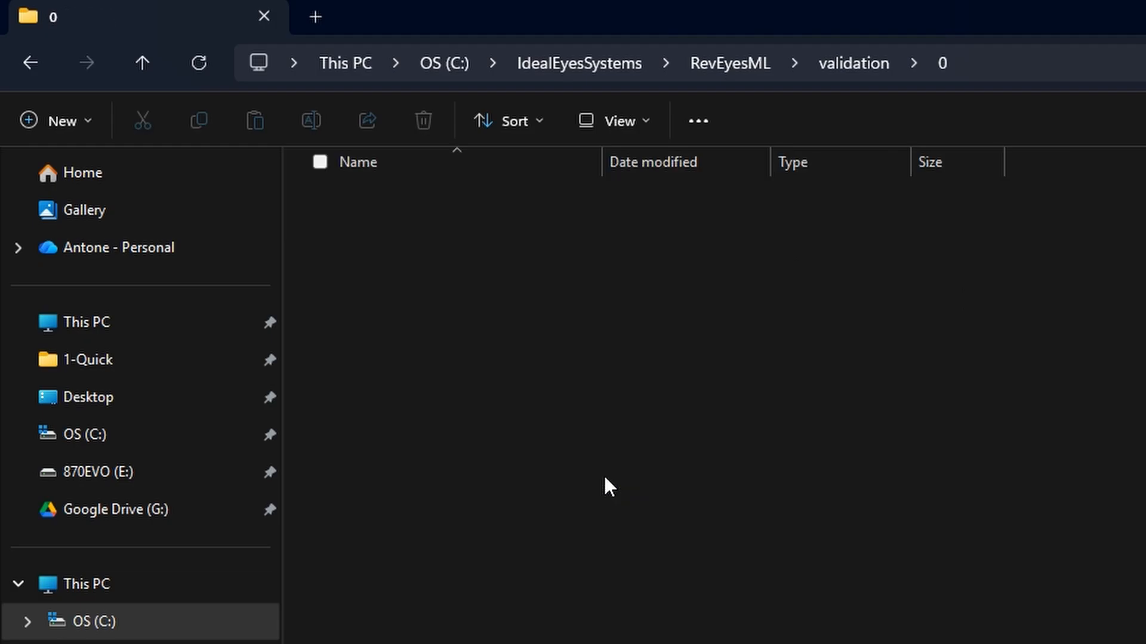
{"action": "double_click", "coordinate": [345, 230]}
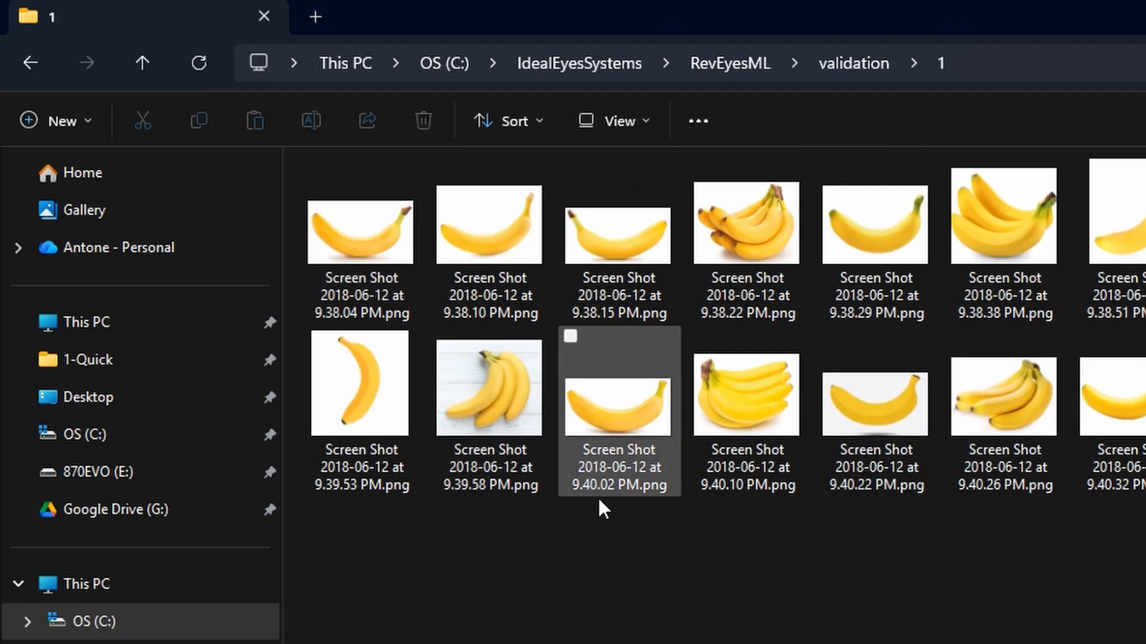
{"action": "key", "text": "alt+Left"}
{"action": "double_click", "coordinate": [335, 260]}
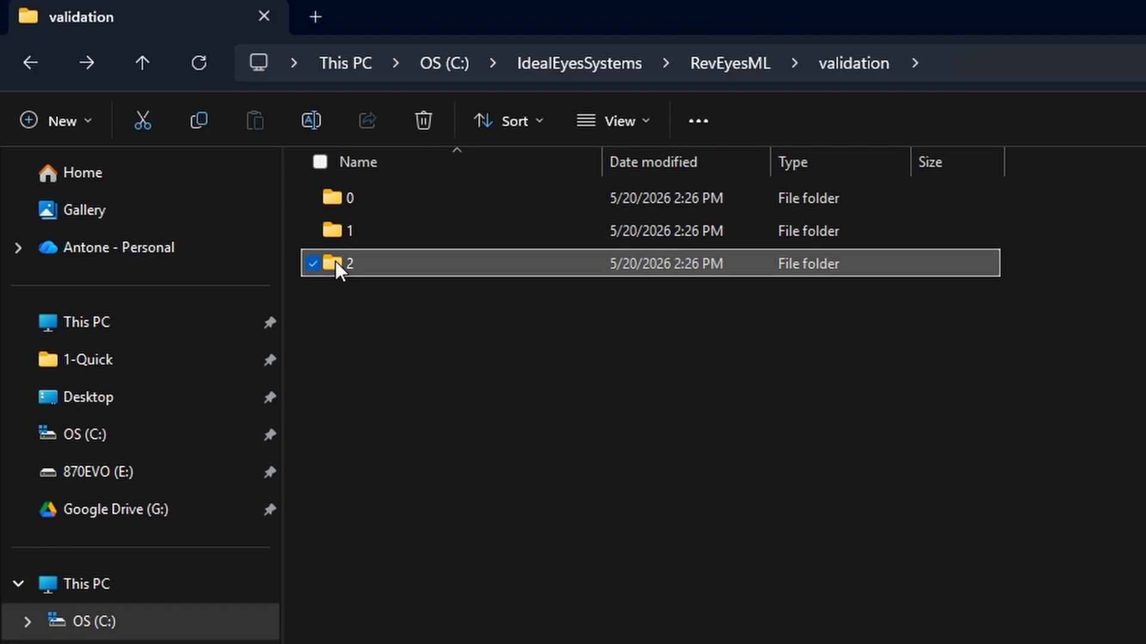
{"action": "key", "text": "alt+Left"}
{"action": "key", "text": "alt+Left"}
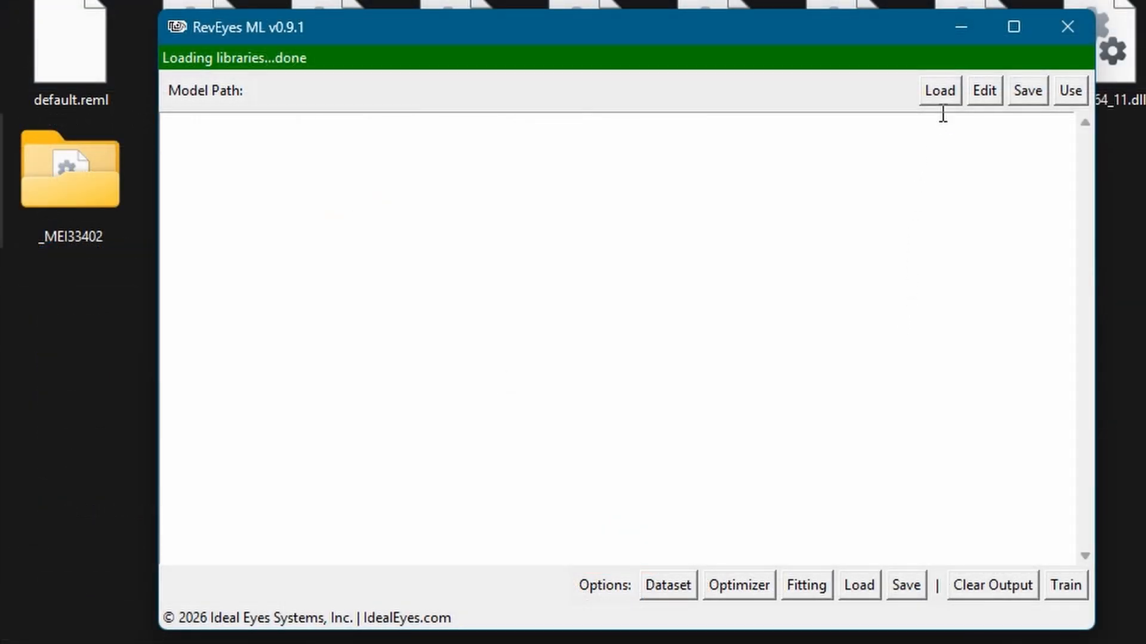
Step: In RevEyes ML, load the EfficientNetV2B0 model from Tensorflow Hub with its default options
{"action": "left_click", "coordinate": [941, 94]}
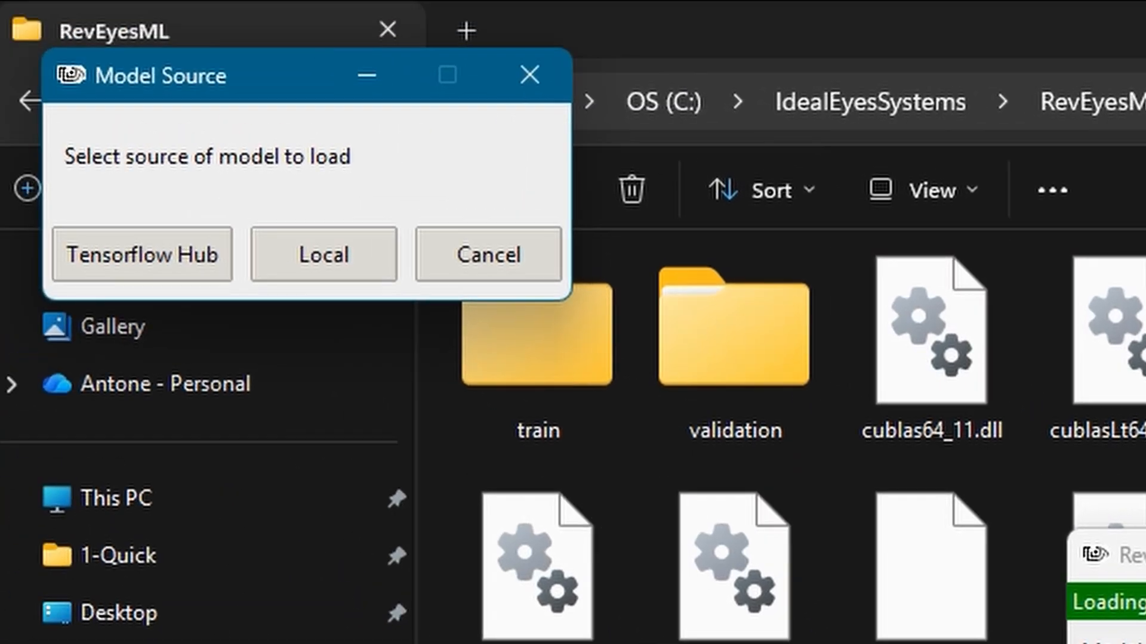
{"action": "left_click", "coordinate": [159, 253]}
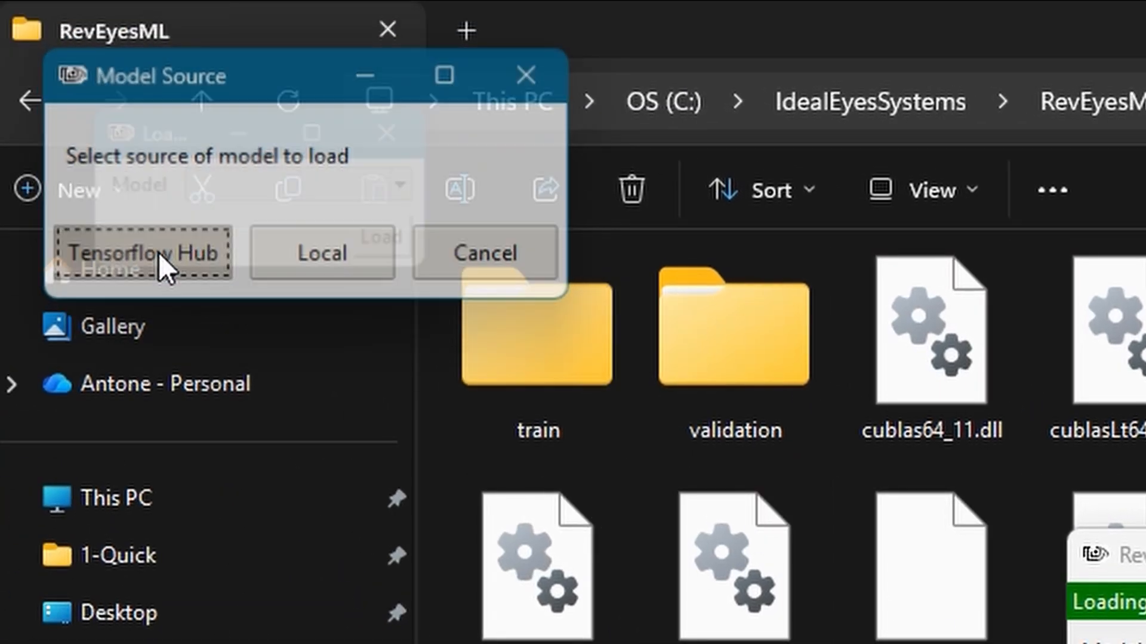
{"action": "left_click", "coordinate": [252, 189]}
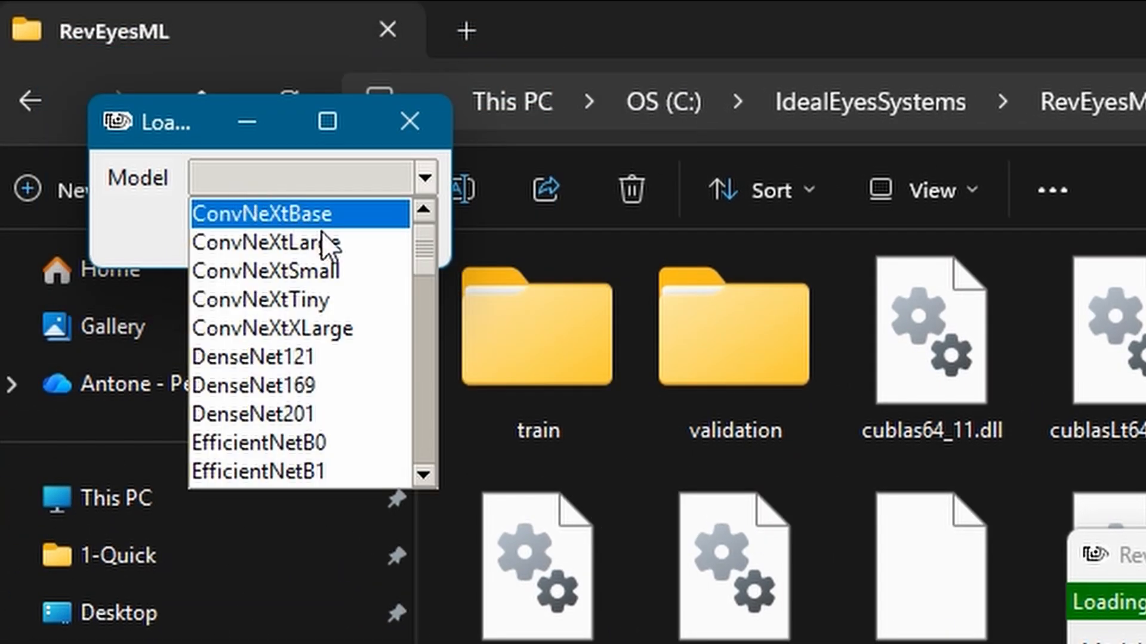
{"action": "left_click", "coordinate": [422, 342]}
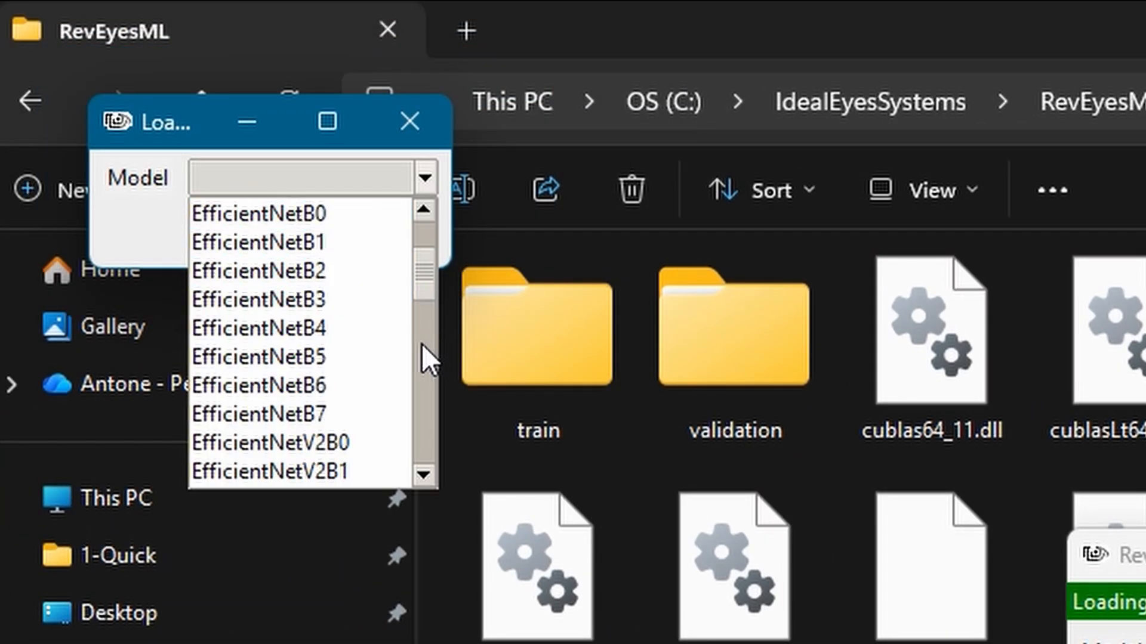
{"action": "left_click", "coordinate": [324, 442]}
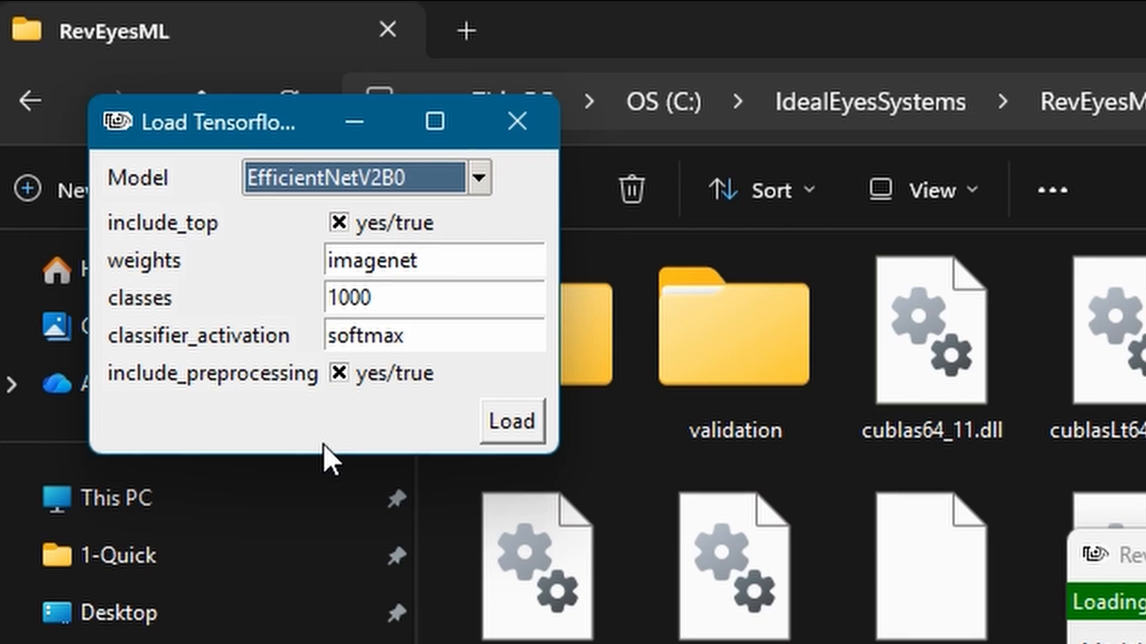
{"action": "left_click", "coordinate": [522, 427]}
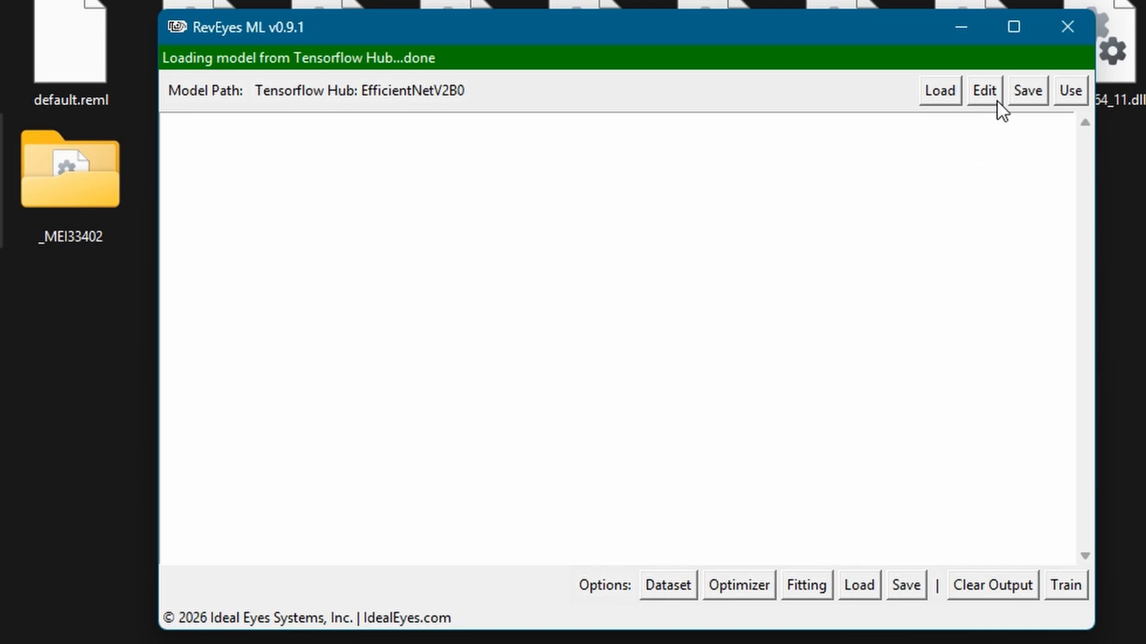
Step: Open the loaded model for editing and mark its final predictions layer for removal
{"action": "left_click", "coordinate": [985, 91]}
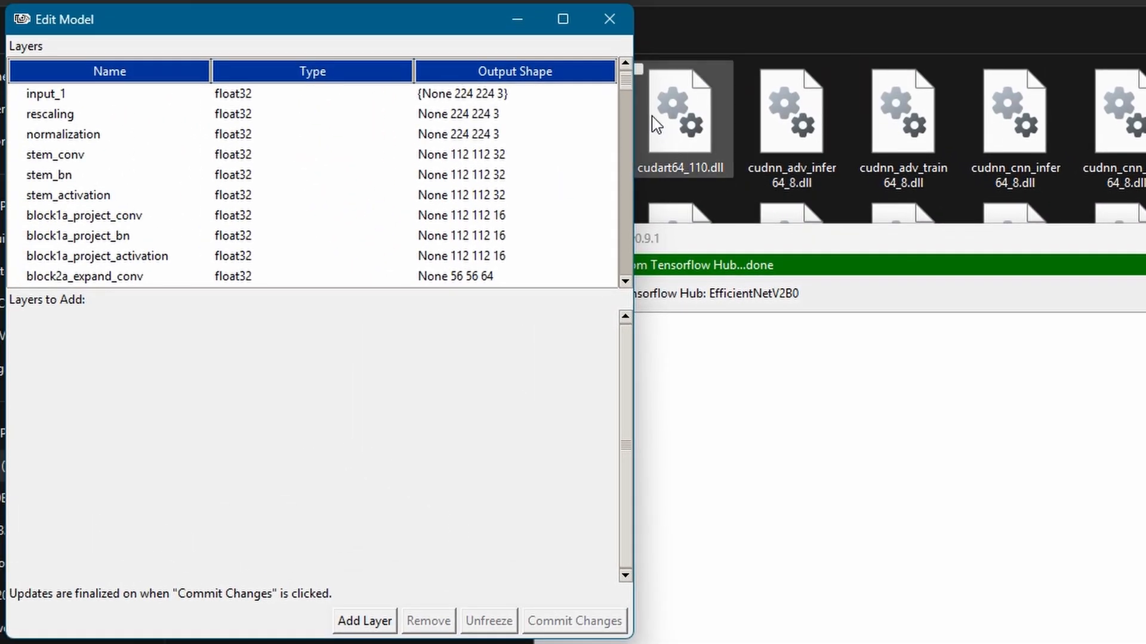
{"action": "left_click_drag", "start_coordinate": [628, 80], "coordinate": [635, 298]}
{"action": "left_click", "coordinate": [458, 280]}
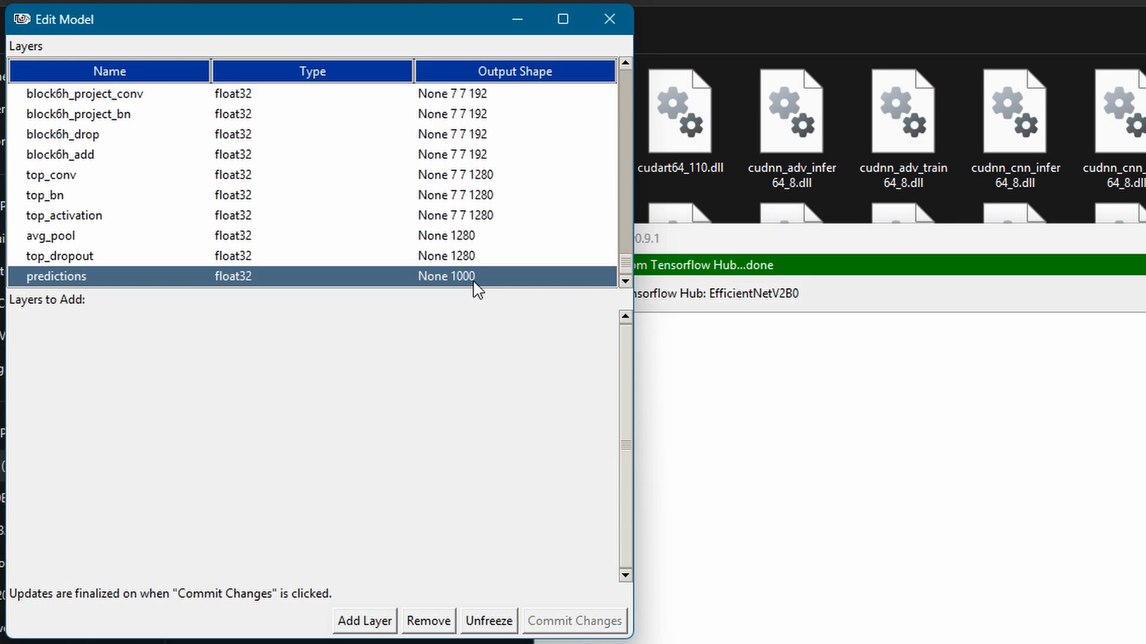
{"action": "left_click", "coordinate": [420, 623]}
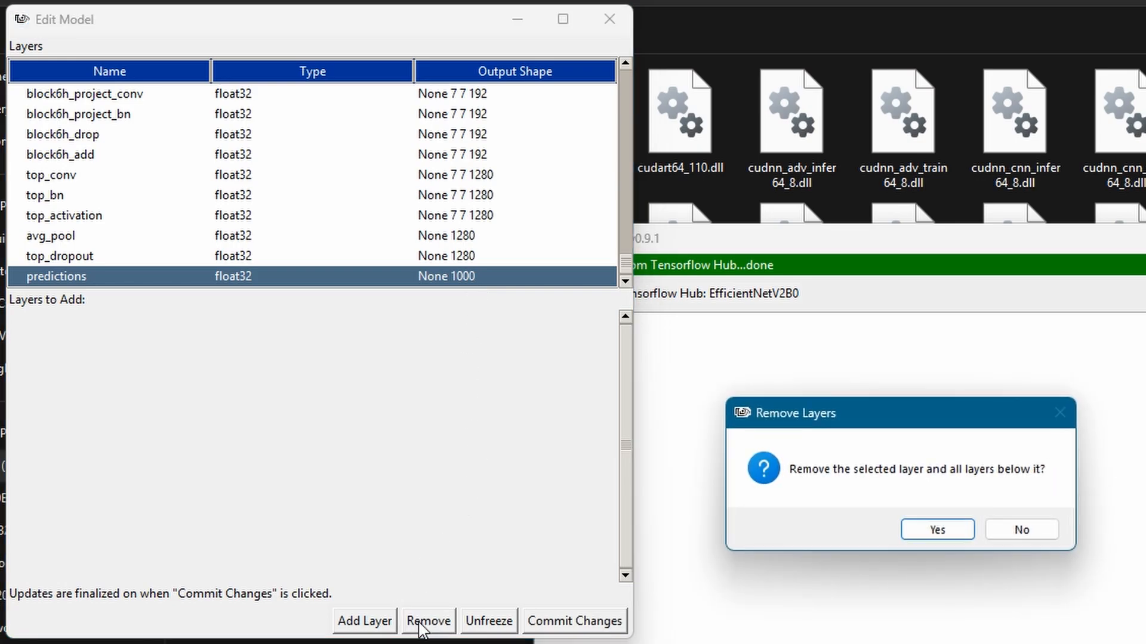
{"action": "left_click", "coordinate": [937, 530]}
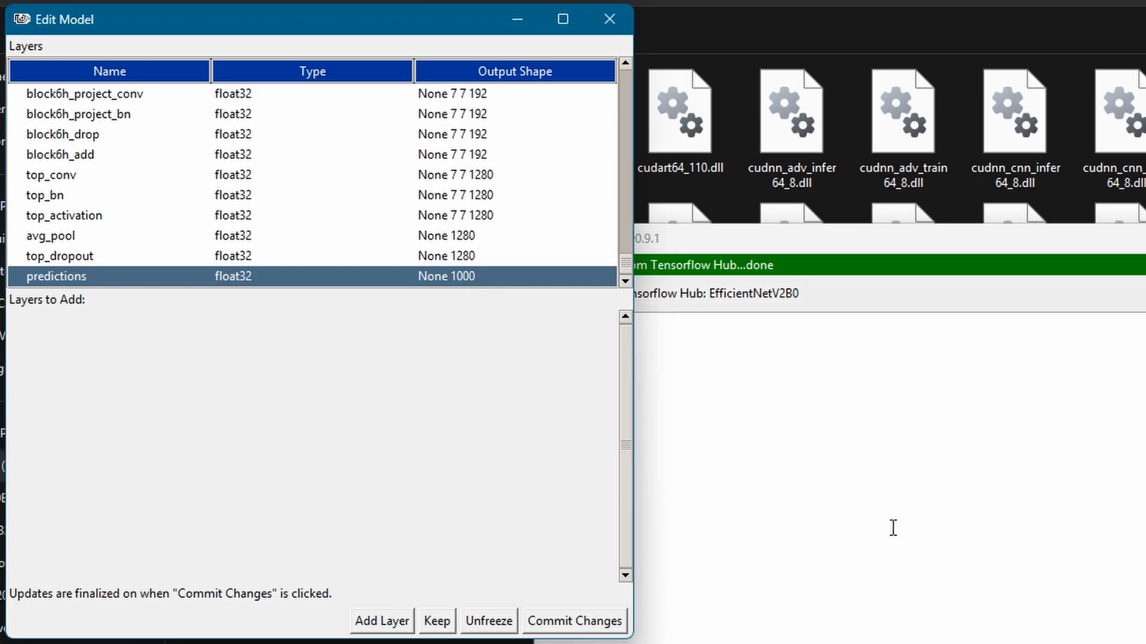
Step: Add a Dense layer named classify to the model with the number of classes set to 3
{"action": "left_click", "coordinate": [381, 621]}
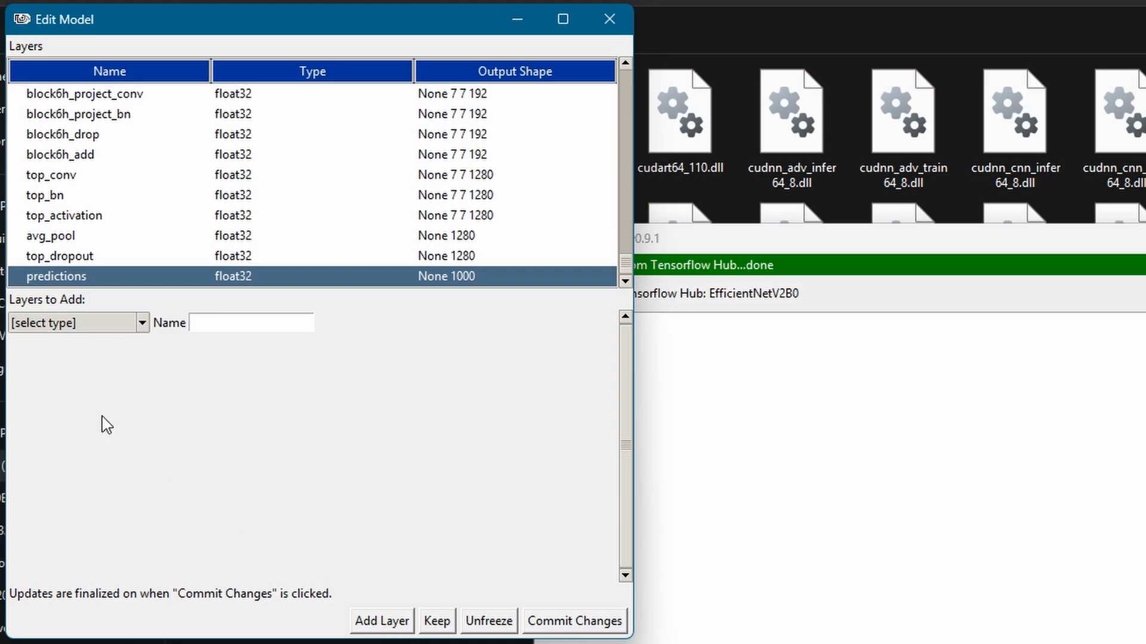
{"action": "left_click", "coordinate": [77, 324]}
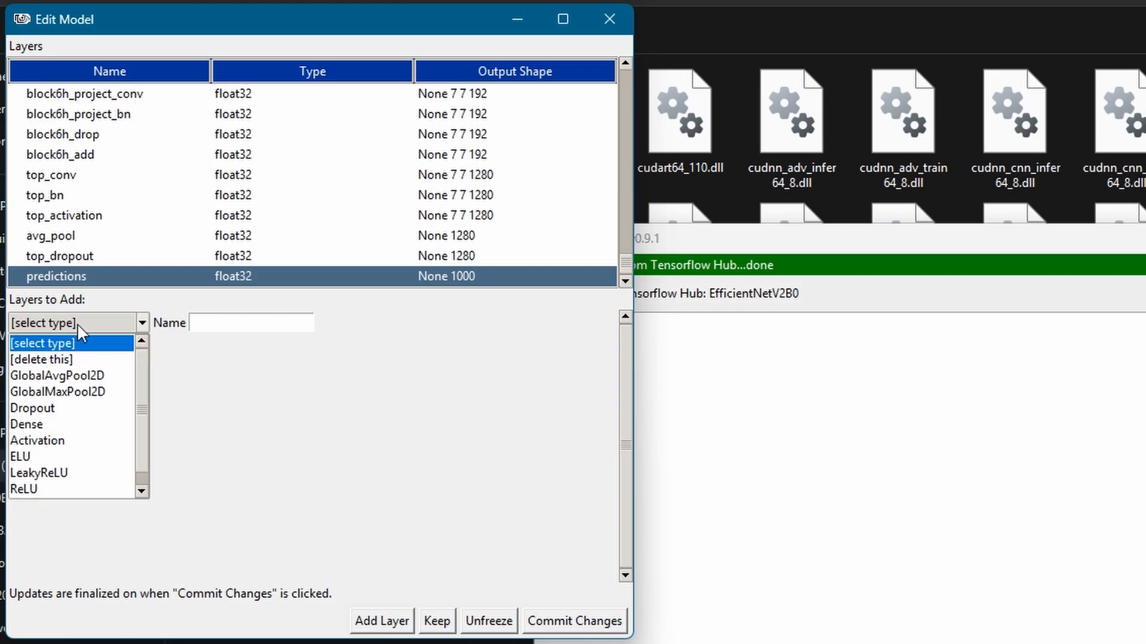
{"action": "left_click", "coordinate": [69, 427]}
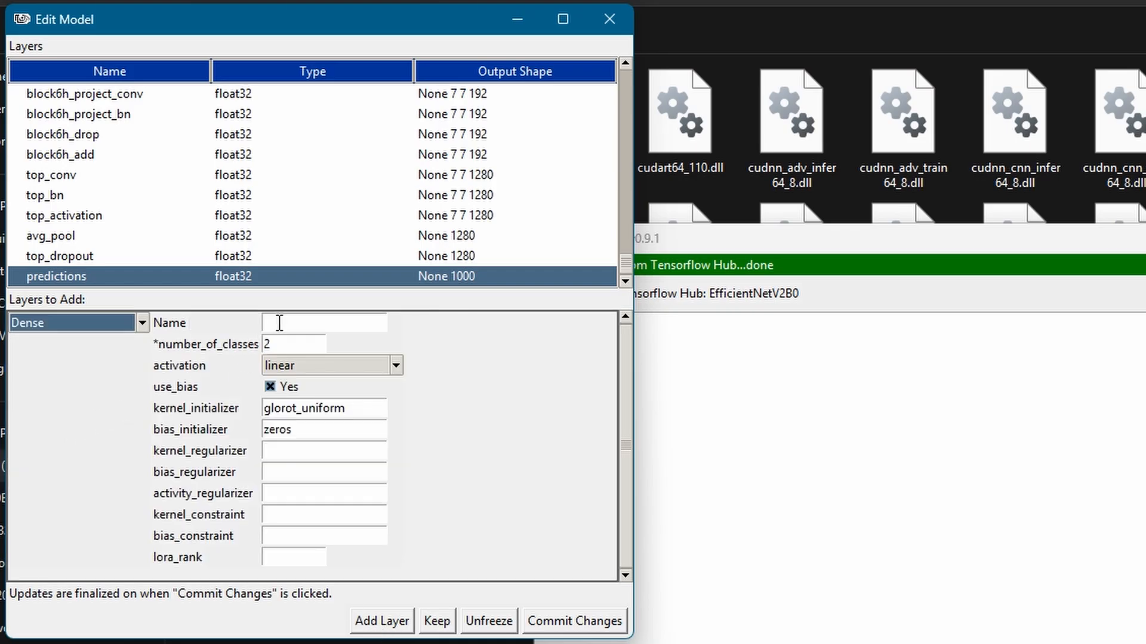
{"action": "left_click", "coordinate": [280, 323]}
{"action": "type", "text": "cla"}
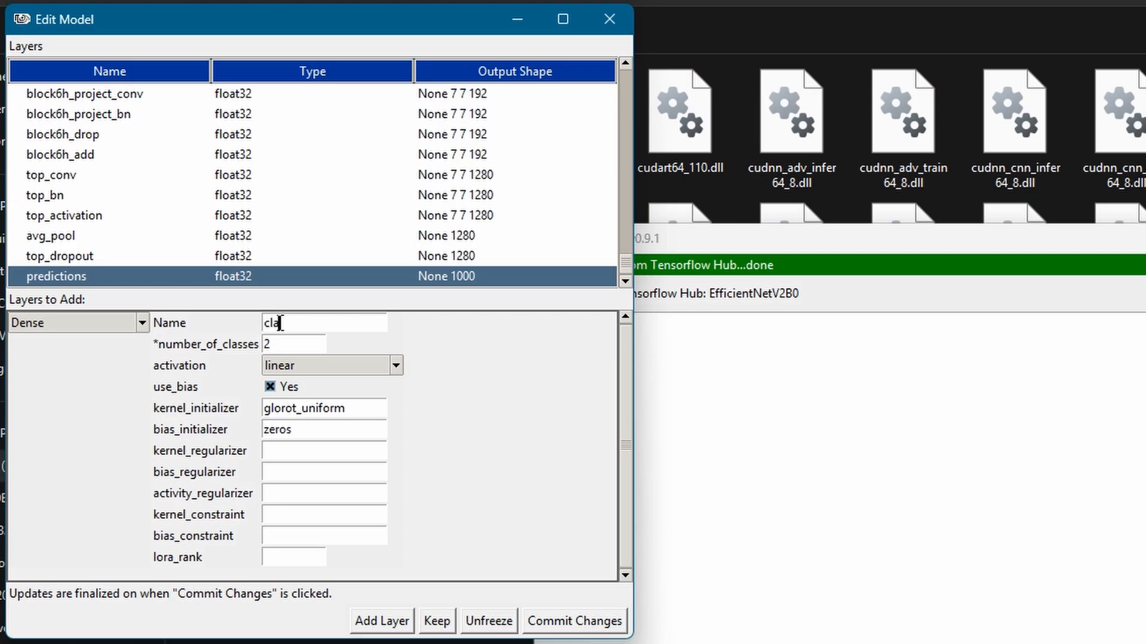
{"action": "type", "text": "ssify"}
{"action": "left_click_drag", "start_coordinate": [294, 345], "coordinate": [259, 348]}
{"action": "type", "text": "3"}
Step: Set the classify layer's activation to softmax and commit the model changes
{"action": "left_click", "coordinate": [330, 364]}
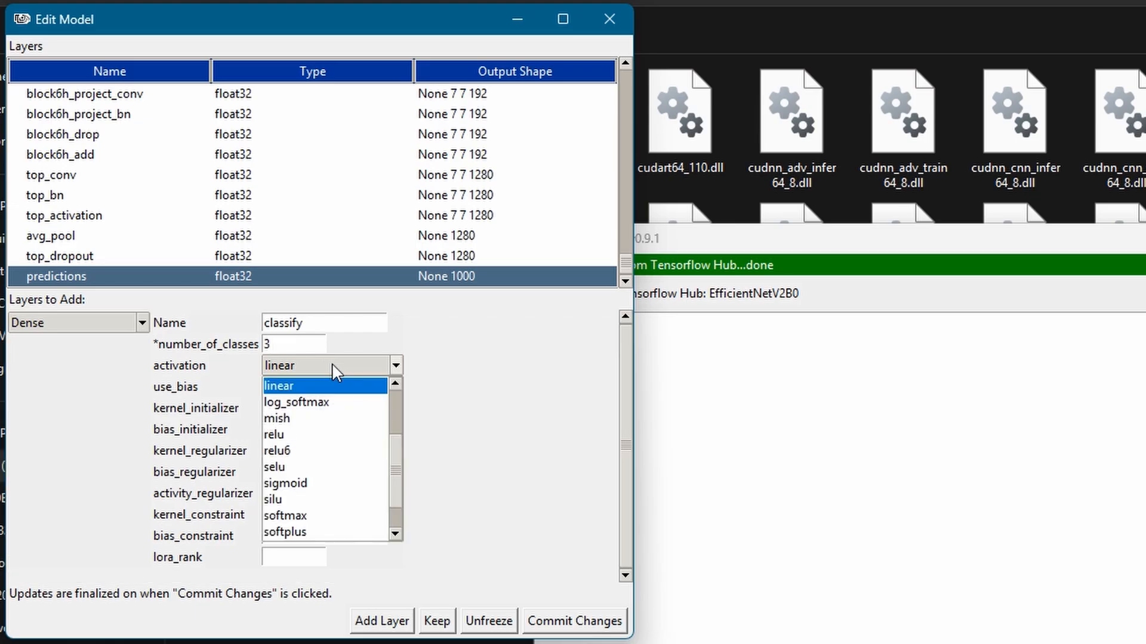
{"action": "left_click", "coordinate": [323, 516]}
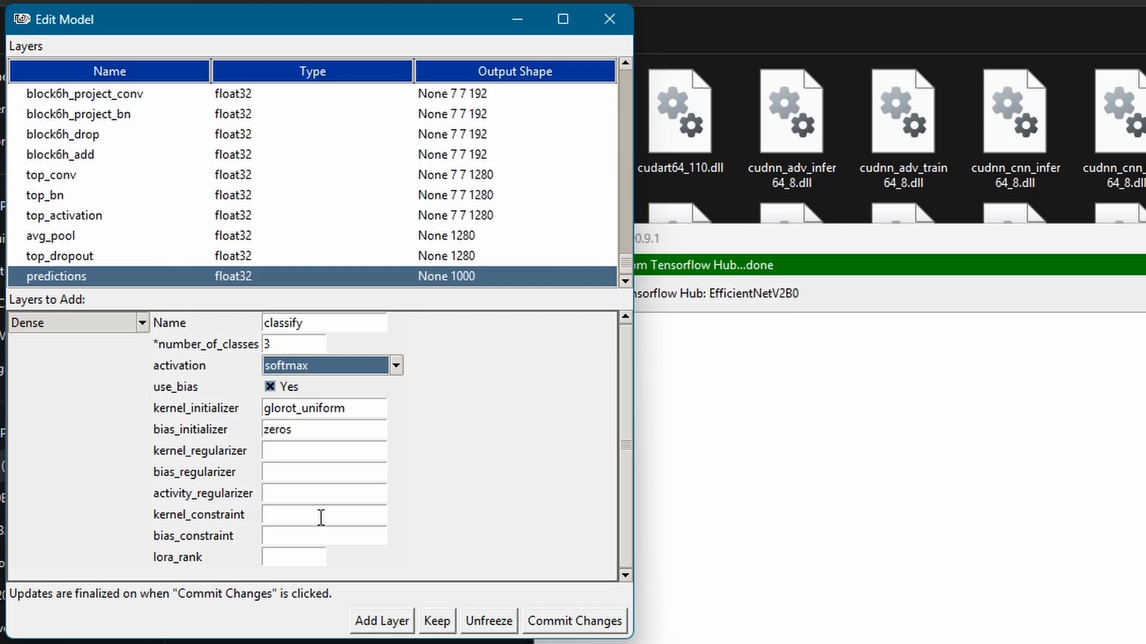
{"action": "left_click", "coordinate": [556, 618]}
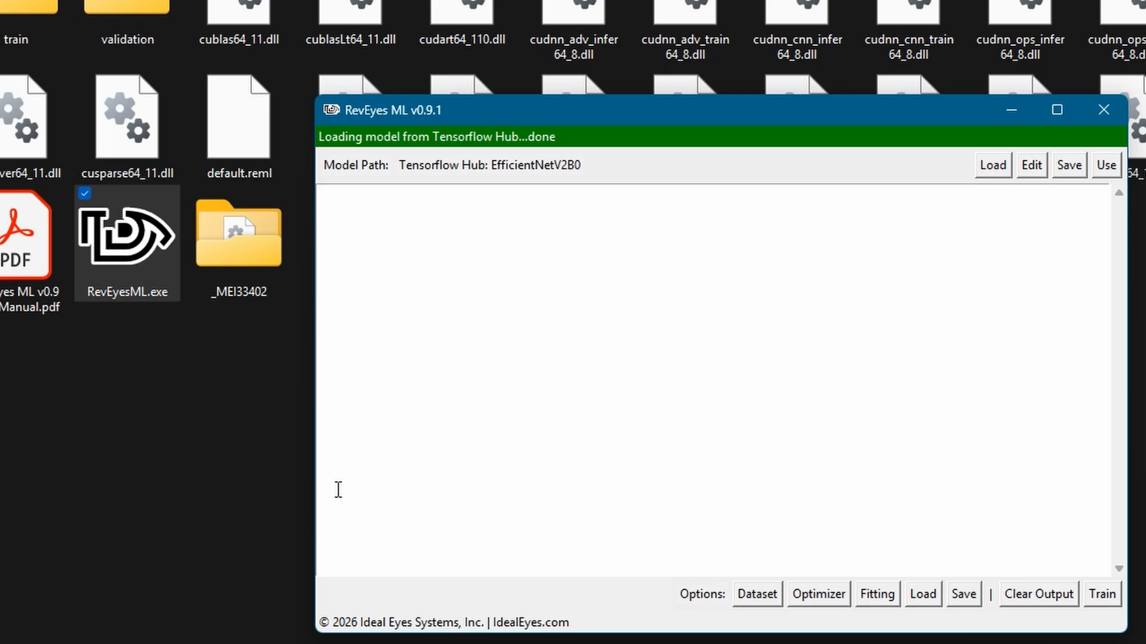
Step: Open the dataset configuration and choose RevEyesML/train as the training image folder
{"action": "left_click", "coordinate": [757, 594]}
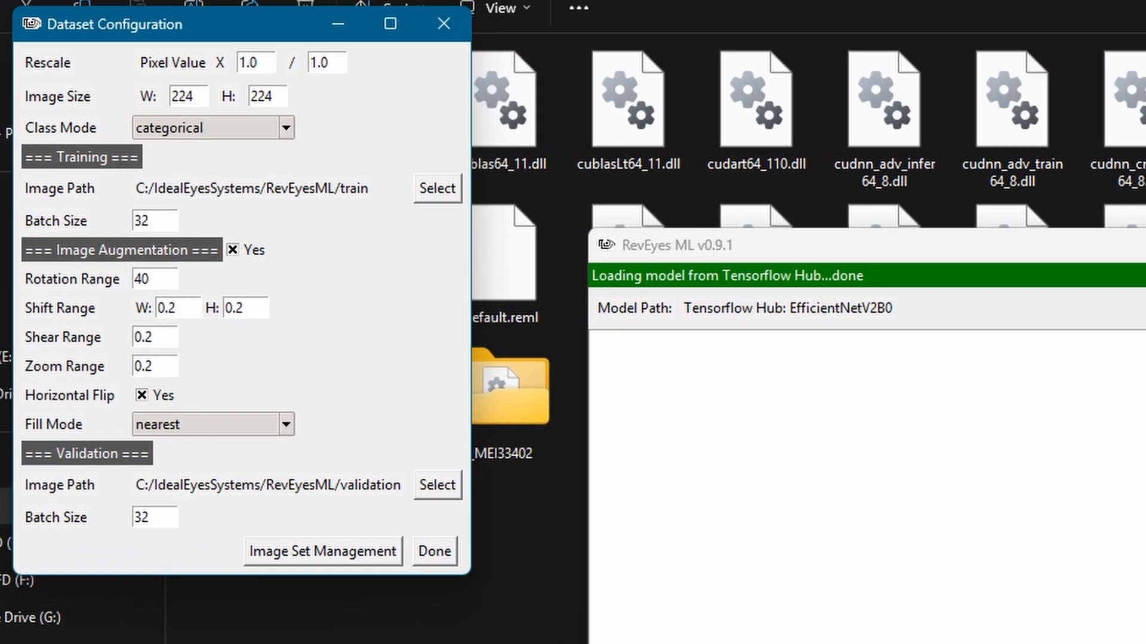
{"action": "left_click", "coordinate": [447, 191]}
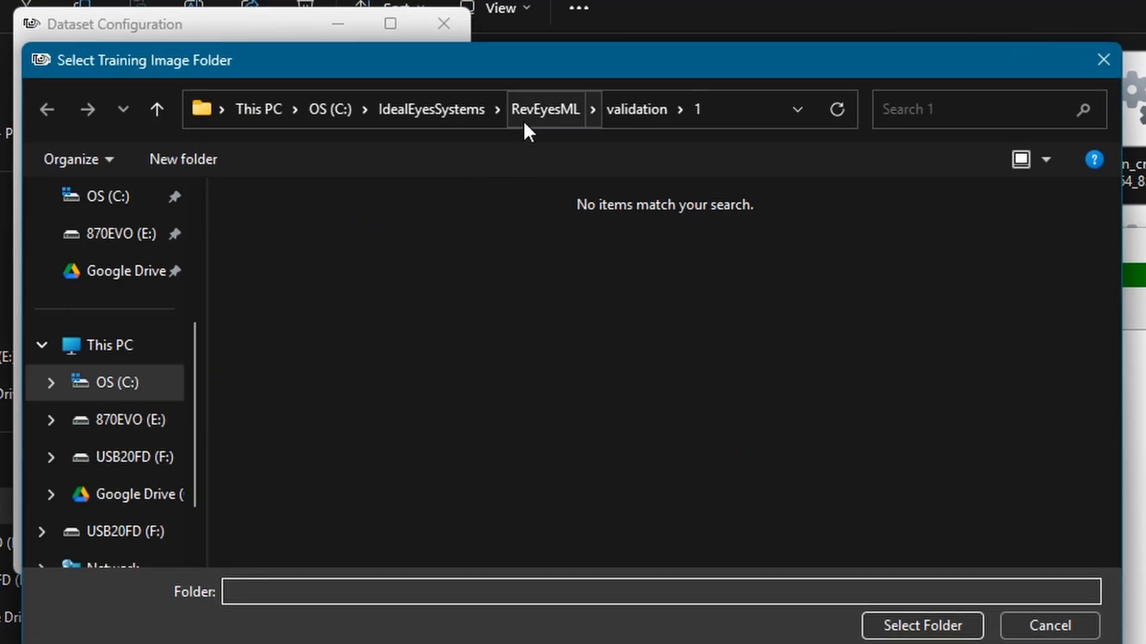
{"action": "left_click", "coordinate": [537, 113]}
{"action": "left_click", "coordinate": [272, 266]}
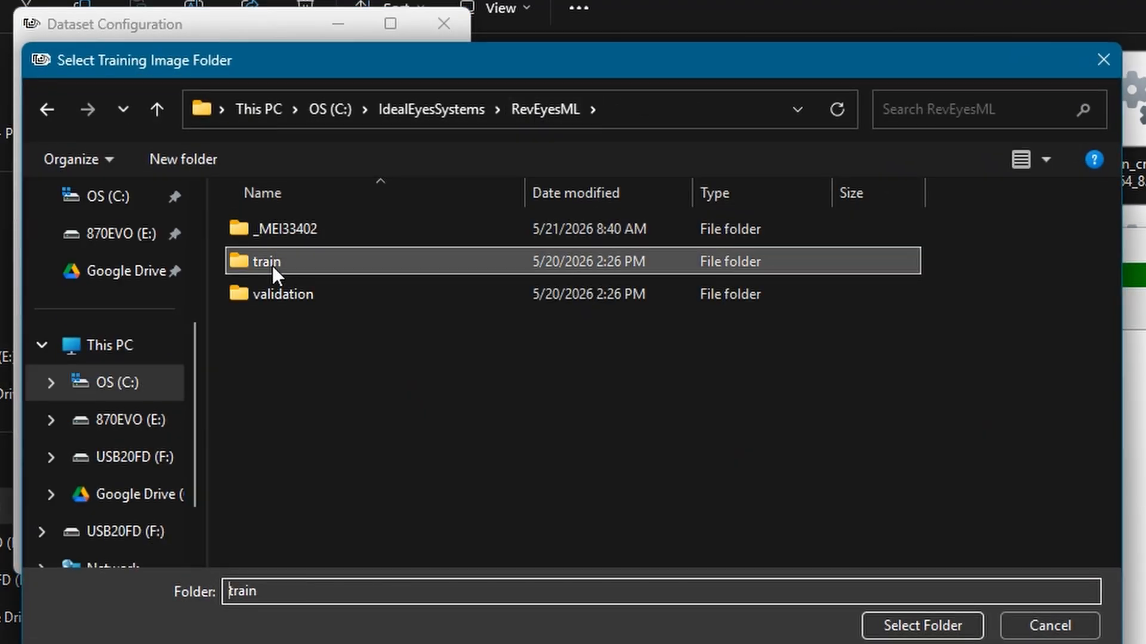
{"action": "double_click", "coordinate": [272, 266]}
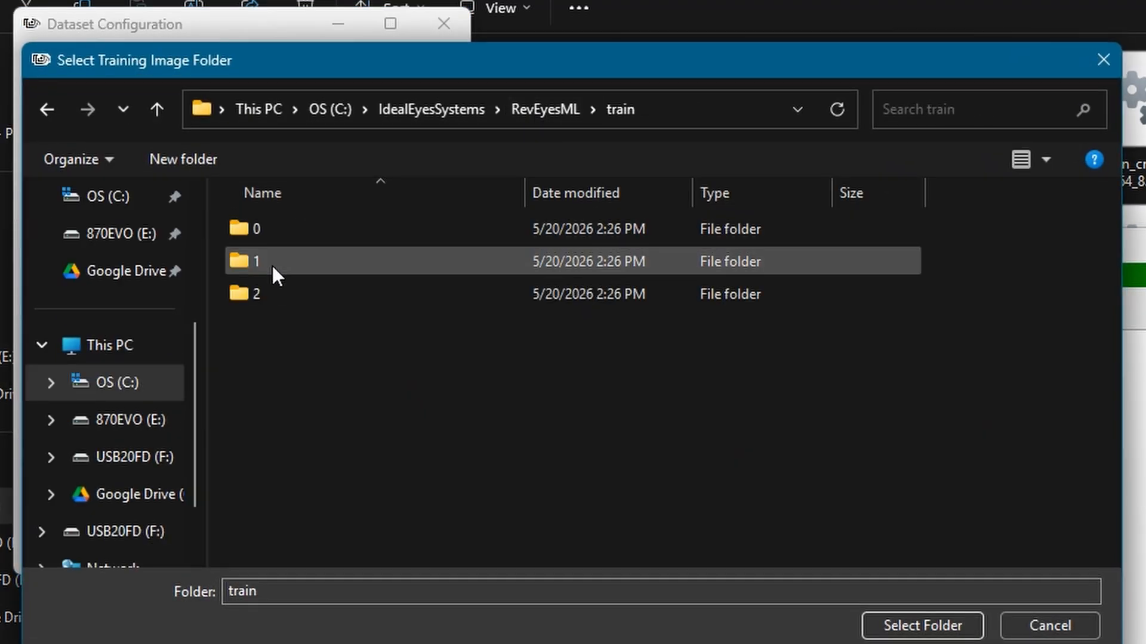
{"action": "left_click", "coordinate": [924, 626]}
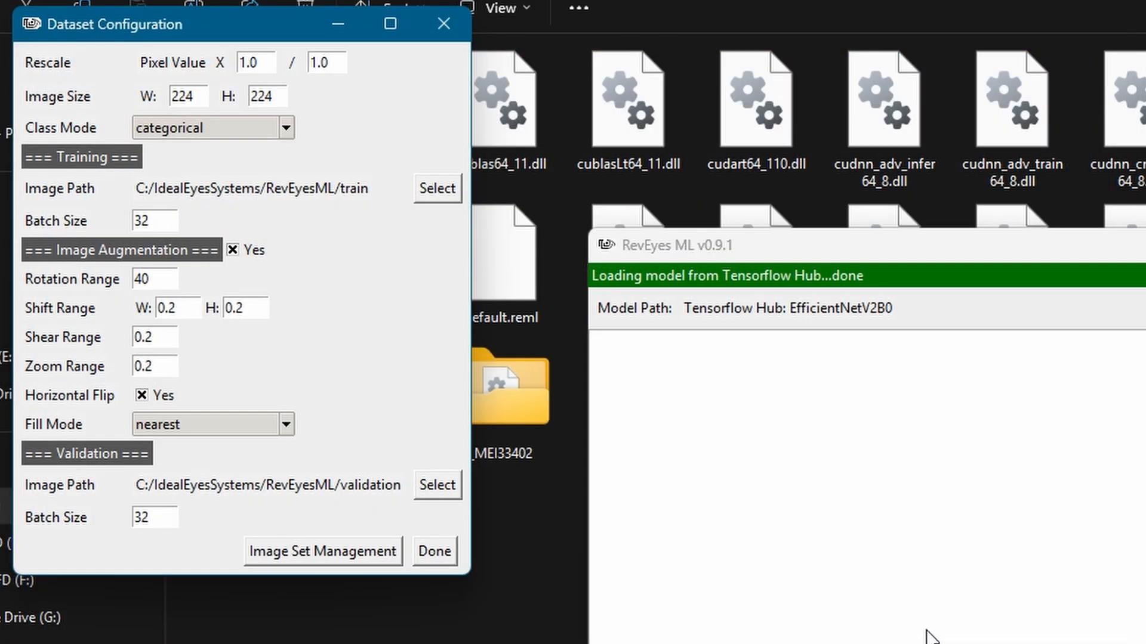
Step: Choose RevEyesML/validation as the validation image folder in the dataset configuration
{"action": "left_click", "coordinate": [446, 488]}
{"action": "left_click", "coordinate": [536, 105]}
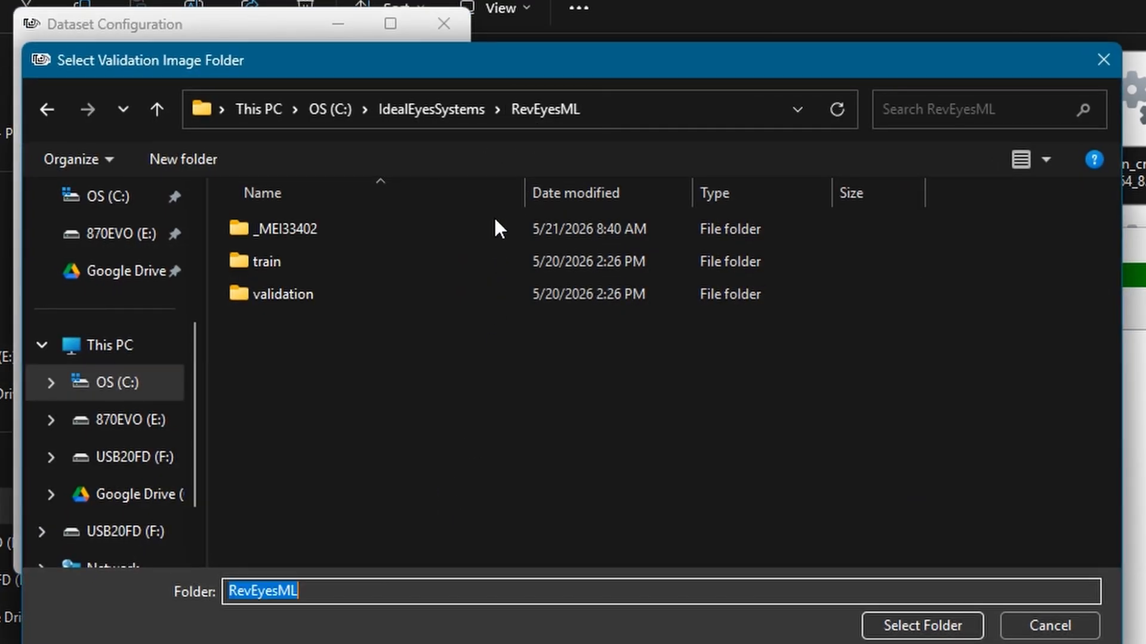
{"action": "double_click", "coordinate": [293, 295]}
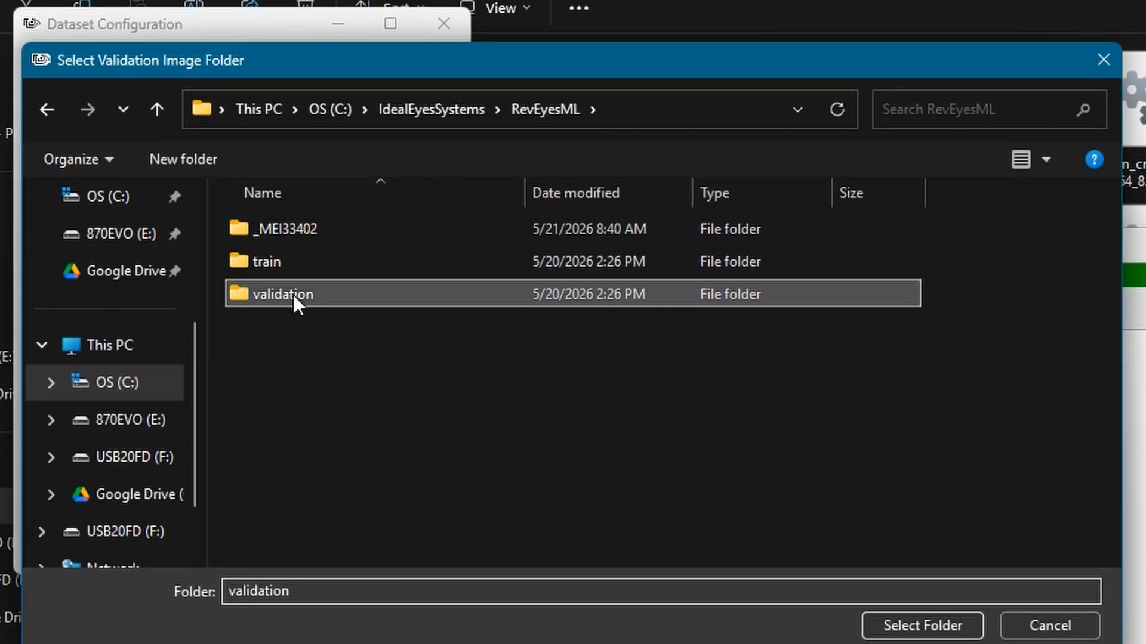
{"action": "left_click", "coordinate": [924, 626]}
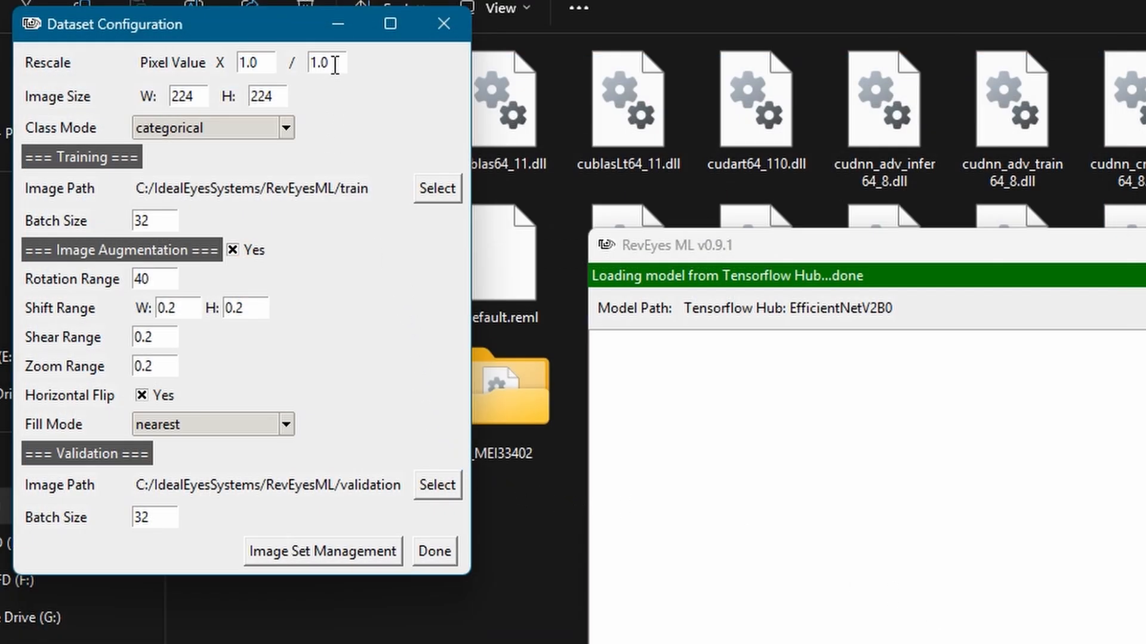
Step: Review the rescale, image size and image set management options without processing anything, and accept the dataset configuration
{"action": "left_click_drag", "start_coordinate": [332, 63], "coordinate": [310, 62]}
{"action": "double_click", "coordinate": [270, 95]}
{"action": "left_click", "coordinate": [357, 552]}
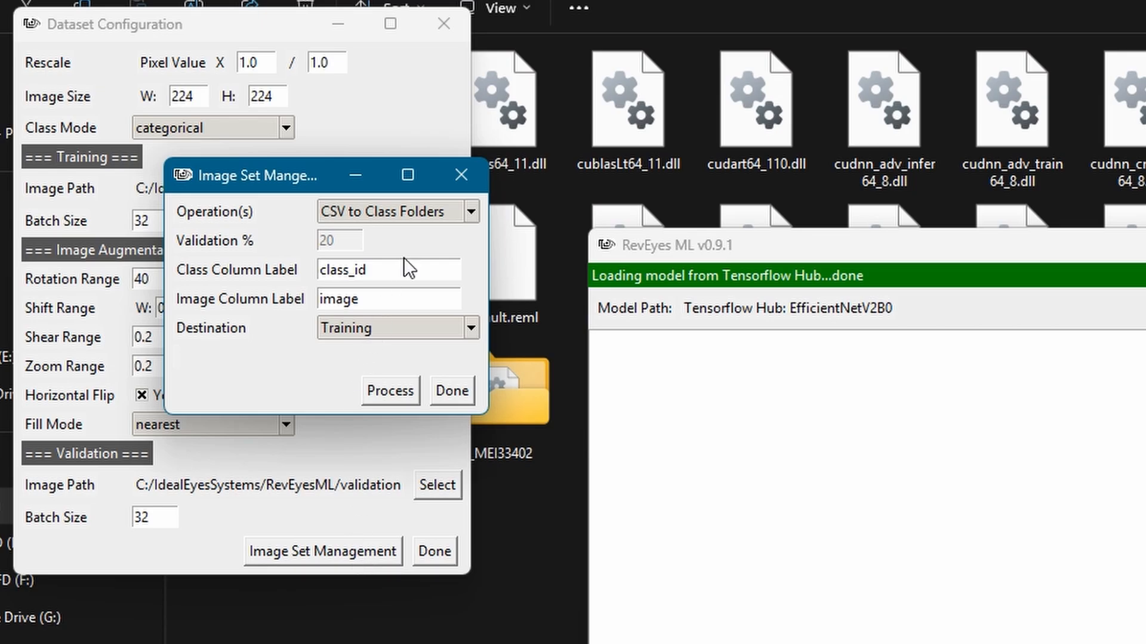
{"action": "left_click", "coordinate": [417, 213]}
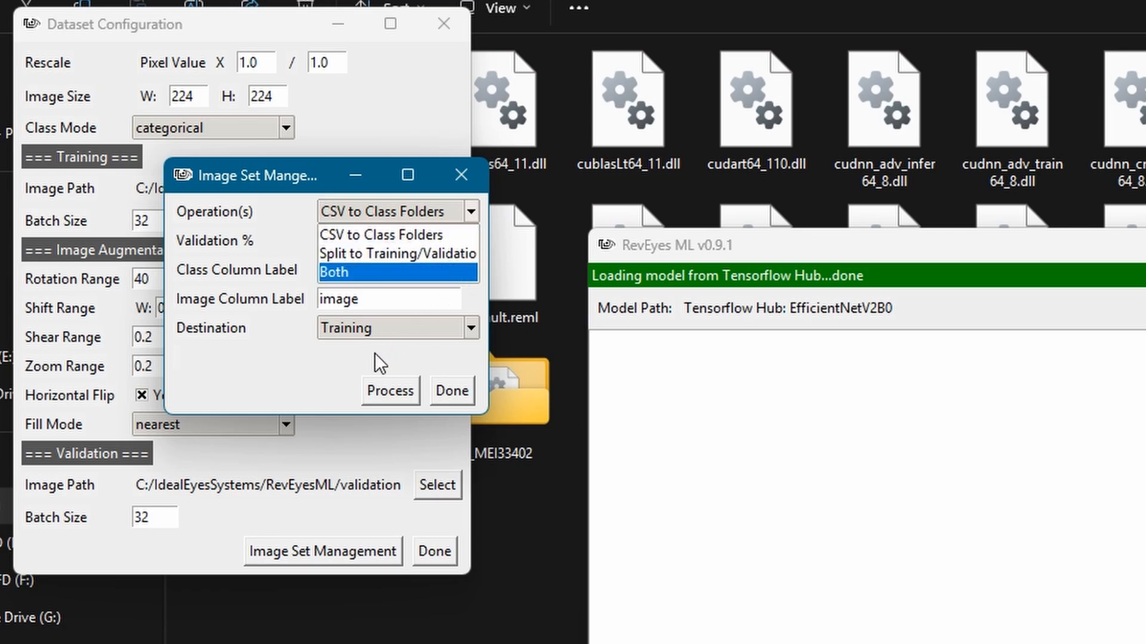
{"action": "left_click", "coordinate": [342, 371]}
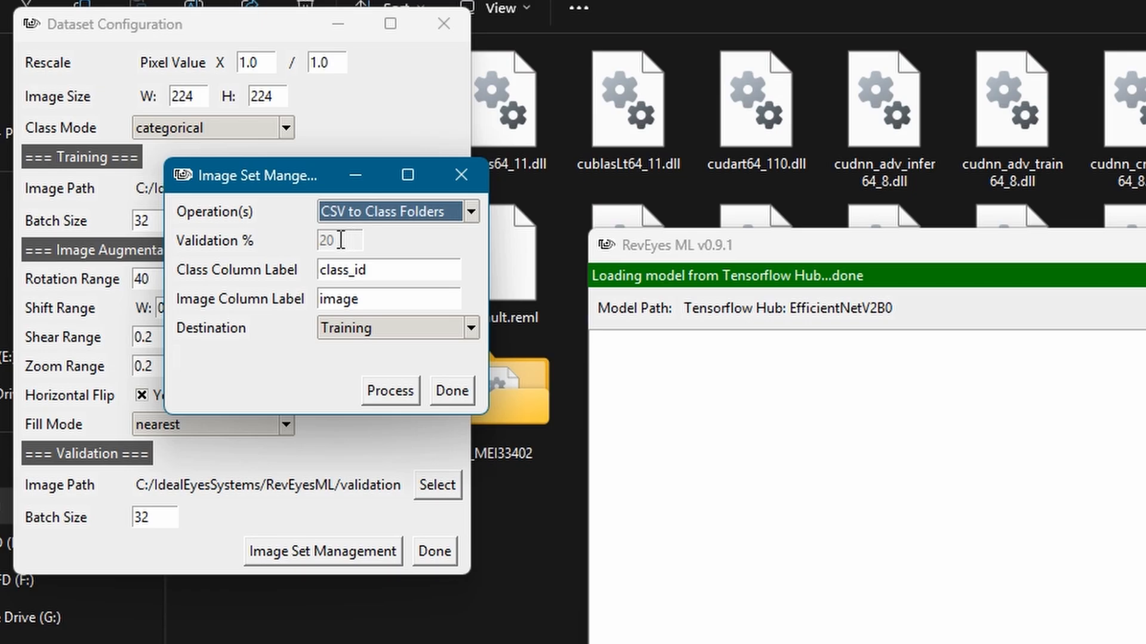
{"action": "left_click", "coordinate": [446, 396]}
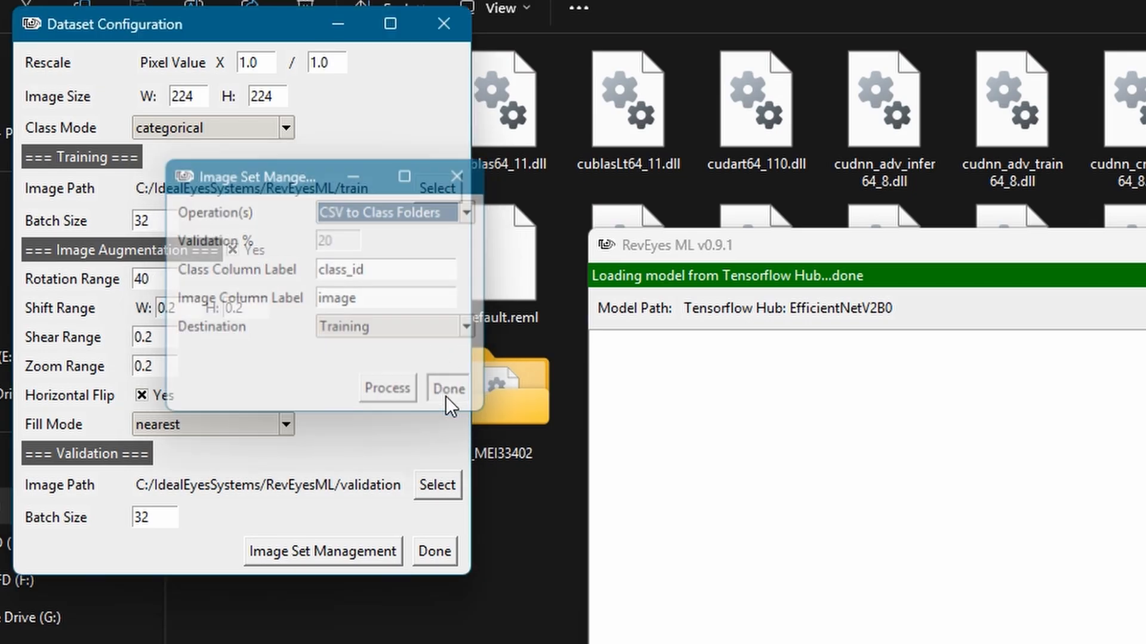
{"action": "left_click", "coordinate": [437, 553]}
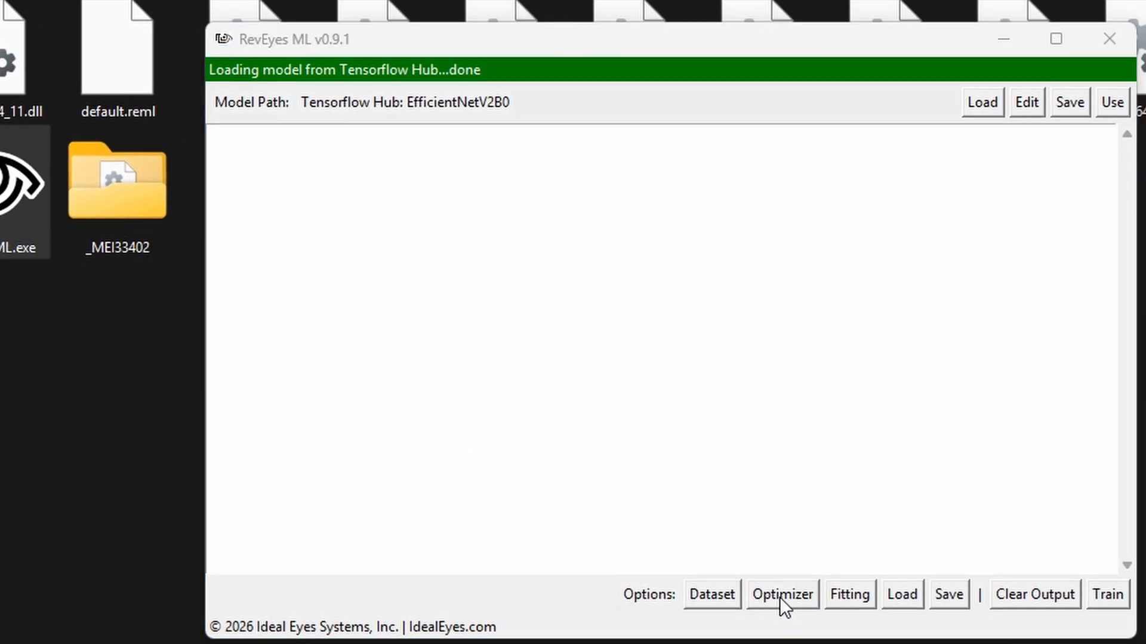
Step: Select Adam as the optimizer and accept its parameters
{"action": "left_click", "coordinate": [779, 597]}
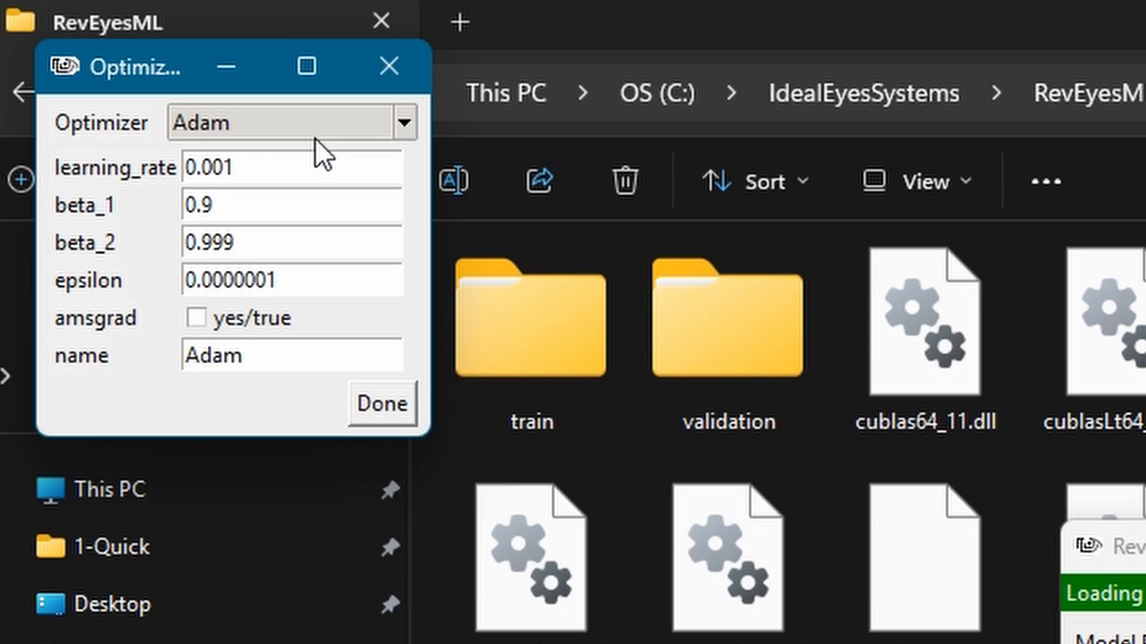
{"action": "left_click", "coordinate": [308, 123]}
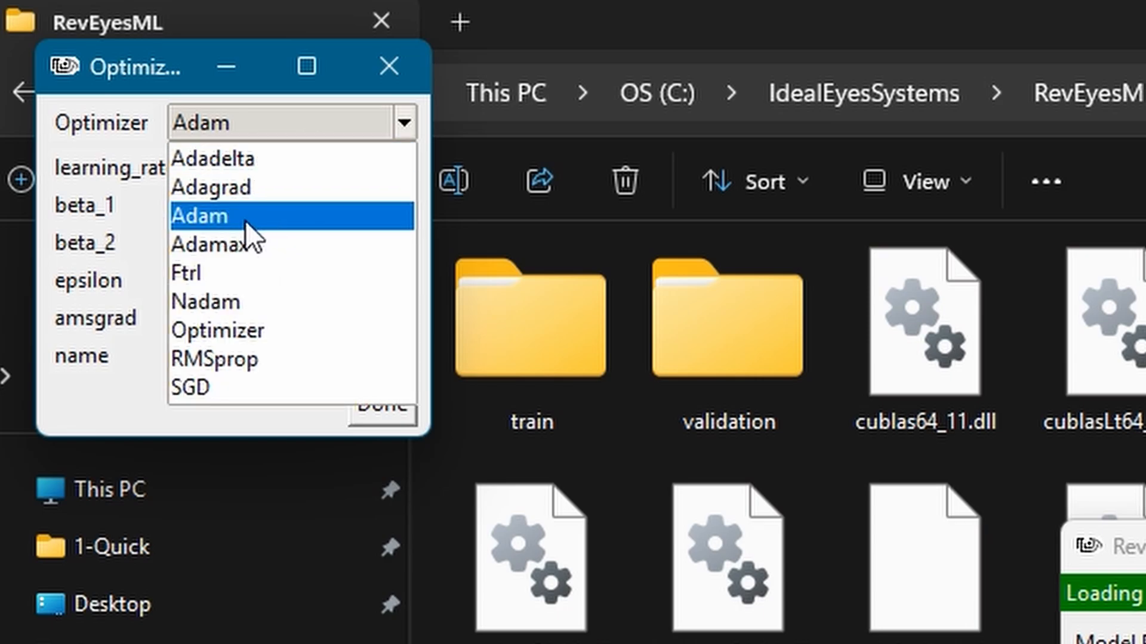
{"action": "left_click", "coordinate": [216, 221]}
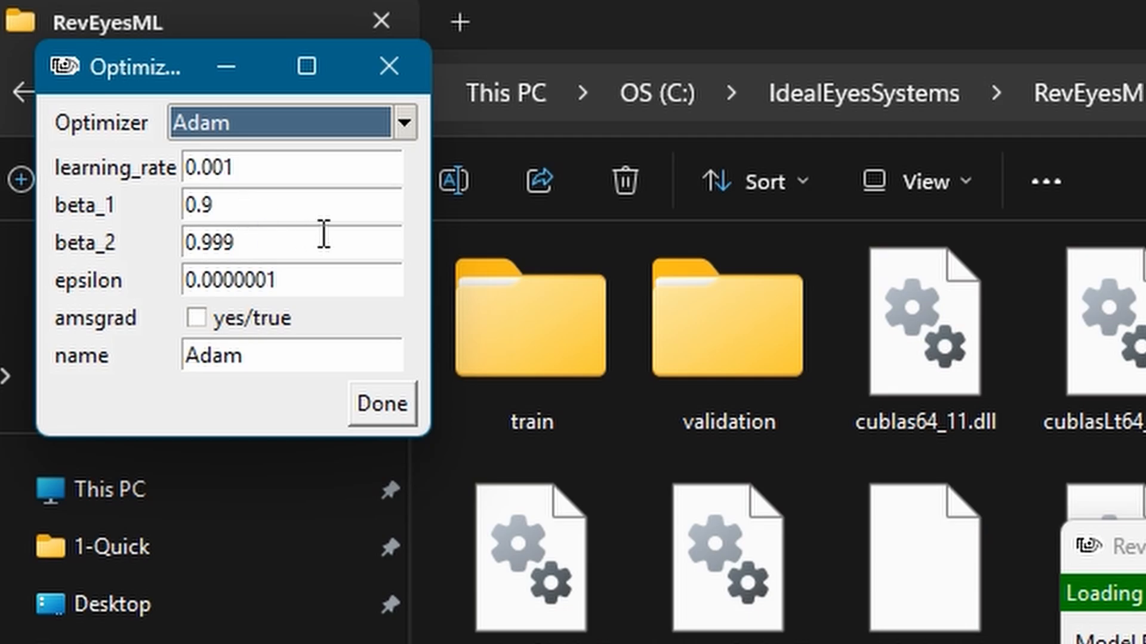
{"action": "left_click", "coordinate": [386, 406]}
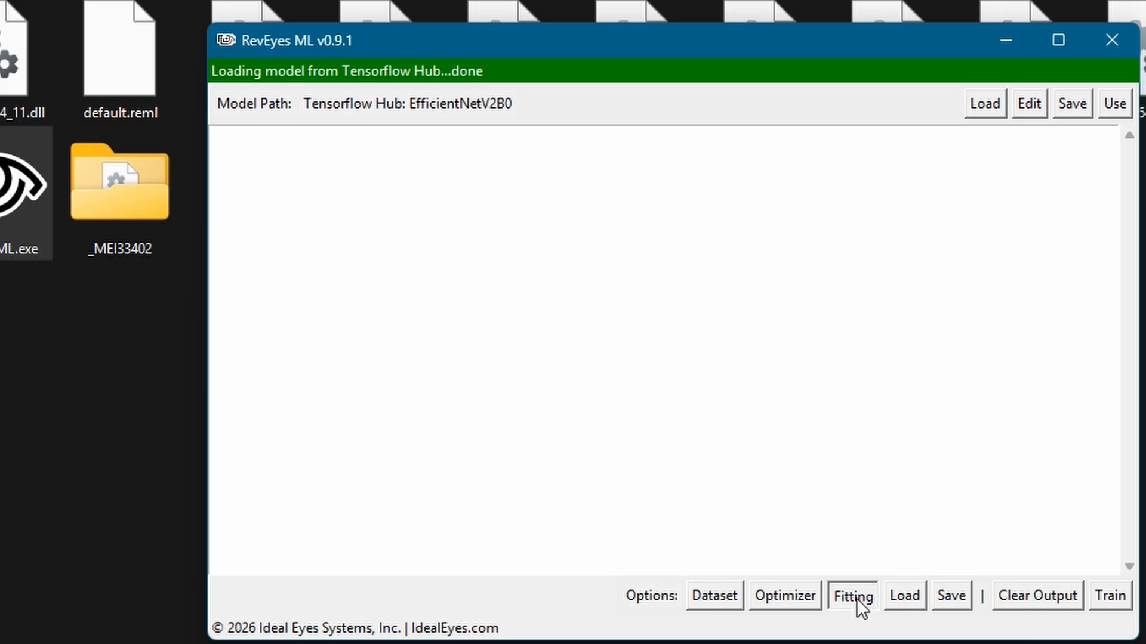
Step: Review and accept the fitting options with early stopping, and start training the model
{"action": "left_click", "coordinate": [853, 596]}
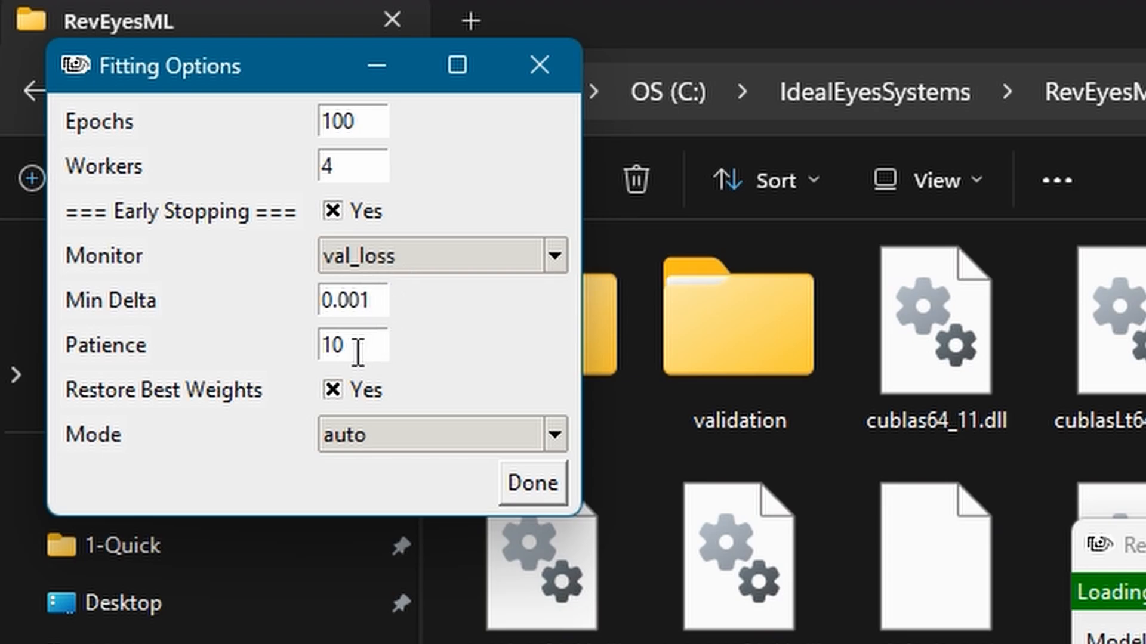
{"action": "left_click", "coordinate": [523, 492]}
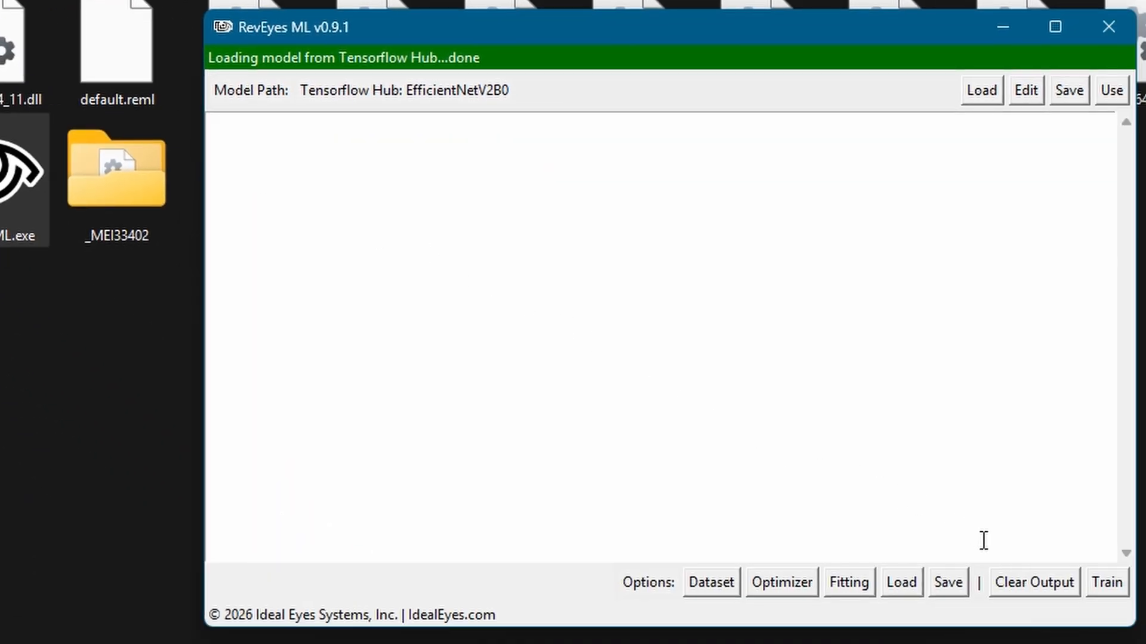
{"action": "left_click", "coordinate": [1114, 591]}
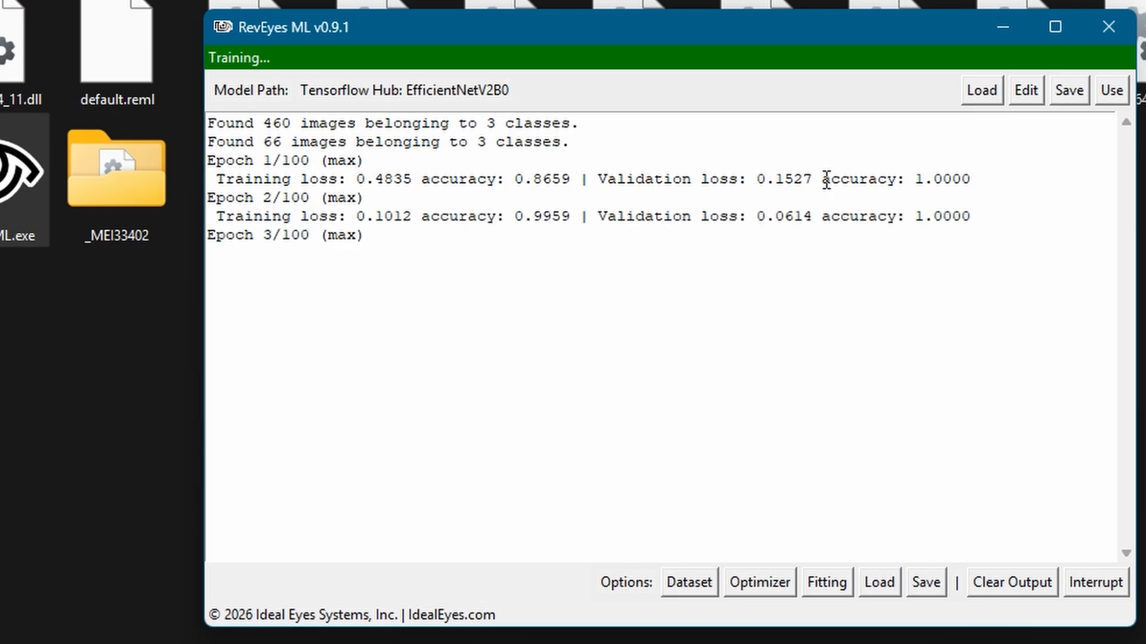
Step: Examine the training loss and the validation loss and accuracy reported for the first epochs
{"action": "left_click_drag", "start_coordinate": [823, 179], "coordinate": [977, 179]}
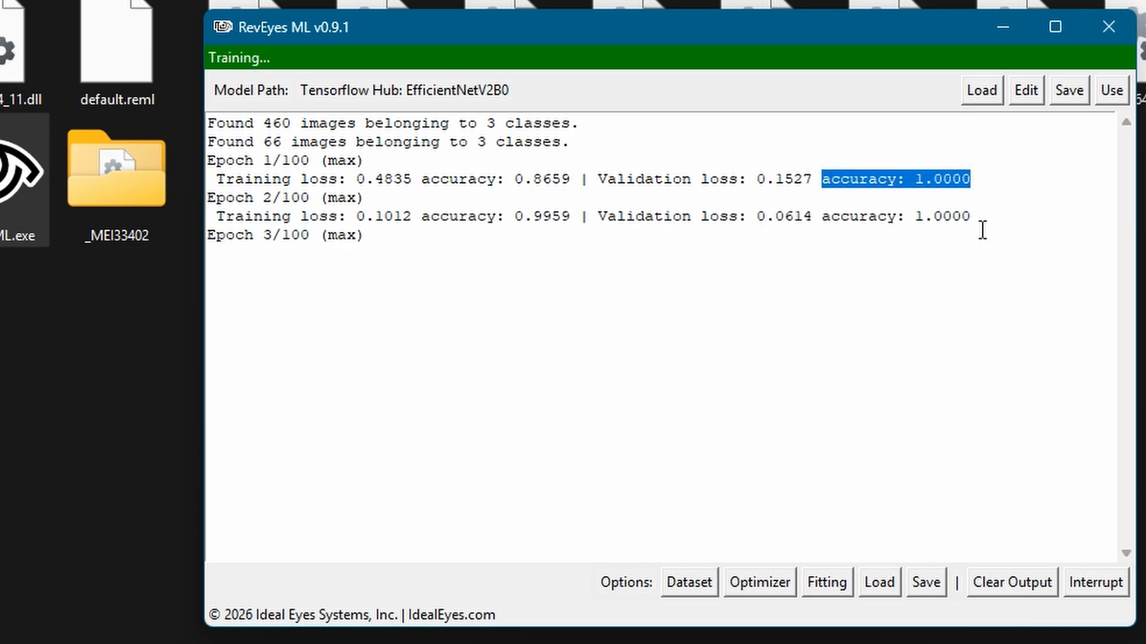
{"action": "left_click", "coordinate": [979, 192]}
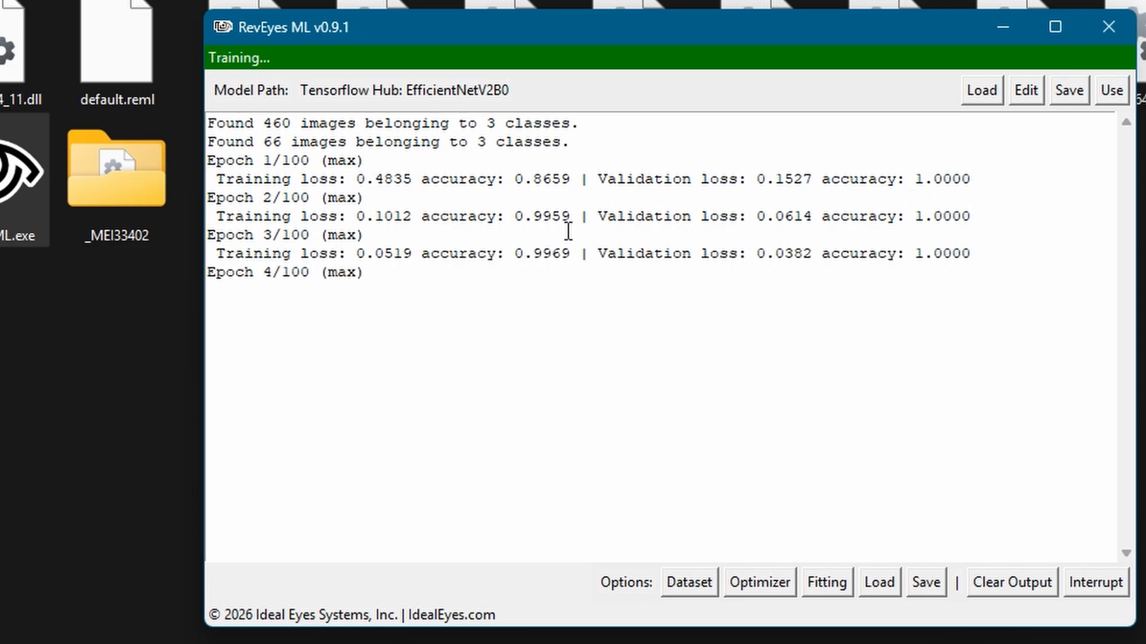
{"action": "left_click_drag", "start_coordinate": [376, 179], "coordinate": [393, 179]}
{"action": "left_click_drag", "start_coordinate": [376, 219], "coordinate": [392, 255]}
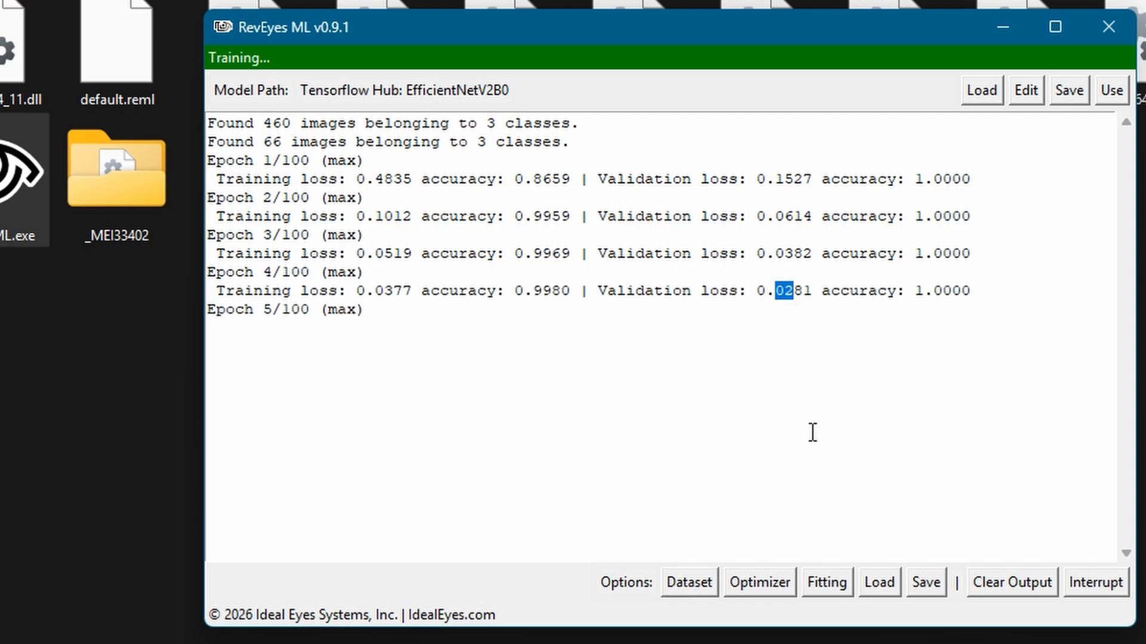
{"action": "left_click", "coordinate": [832, 333]}
{"action": "left_click_drag", "start_coordinate": [803, 293], "coordinate": [794, 294]}
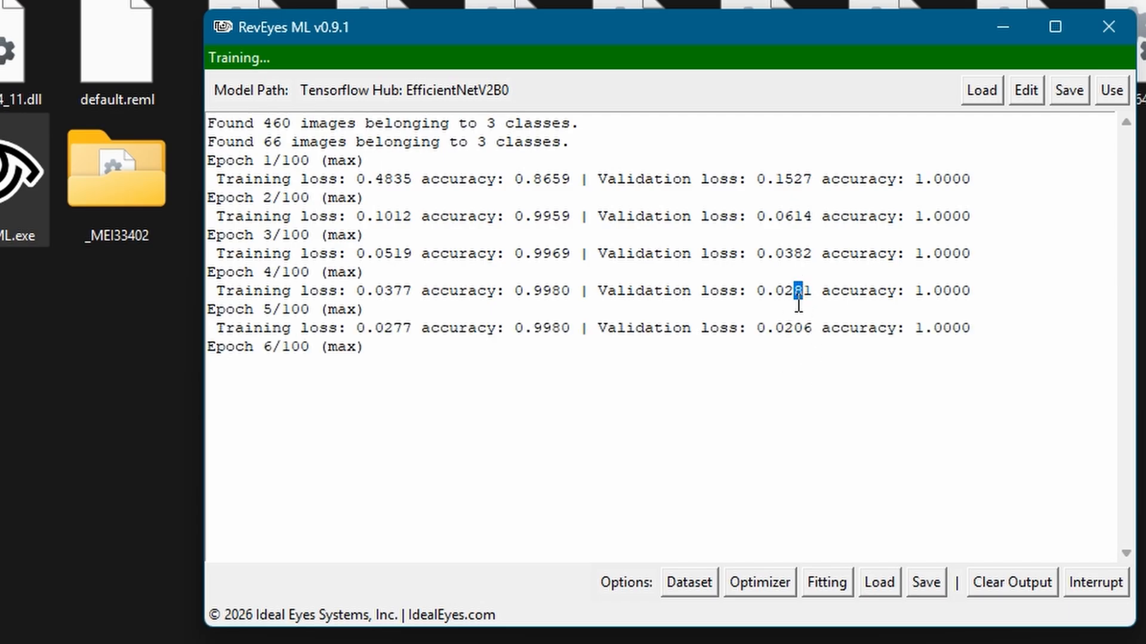
{"action": "left_click", "coordinate": [821, 416]}
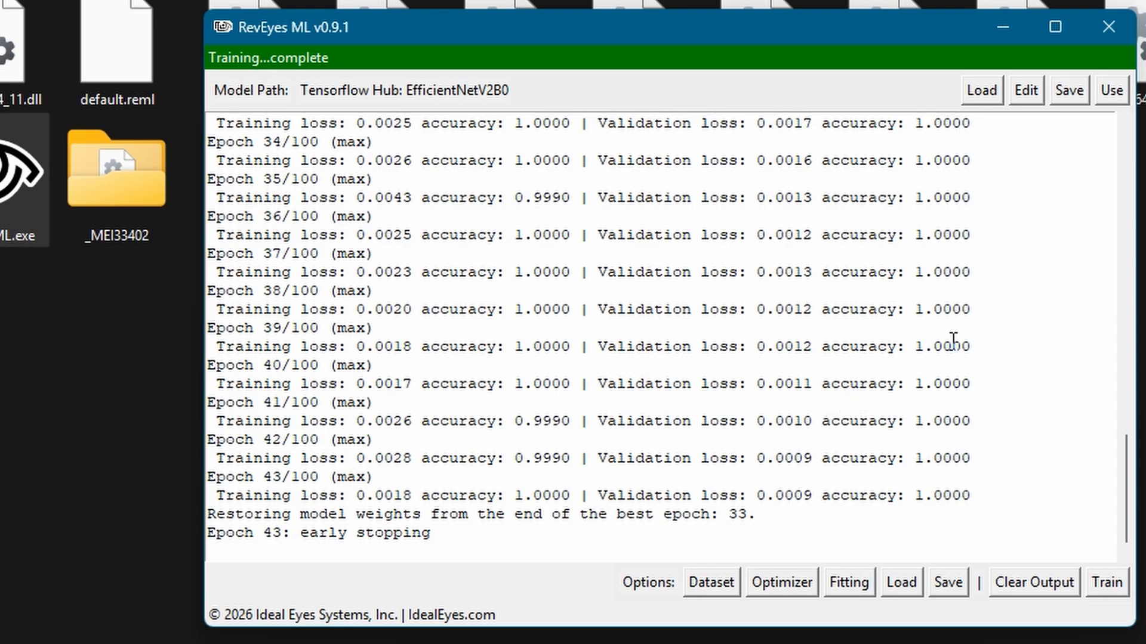
Step: Run the trained model on the banana image Screen Shot 2018-06-12 at 9.48.04 PM.png from the train/1 folder
{"action": "left_click", "coordinate": [1110, 96]}
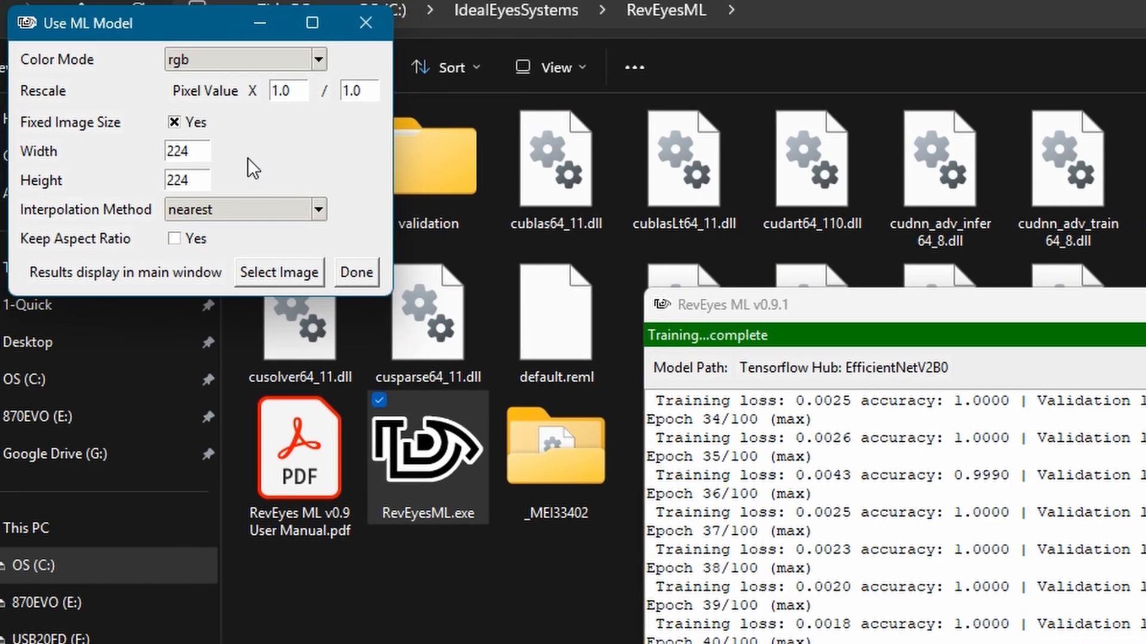
{"action": "left_click", "coordinate": [284, 268]}
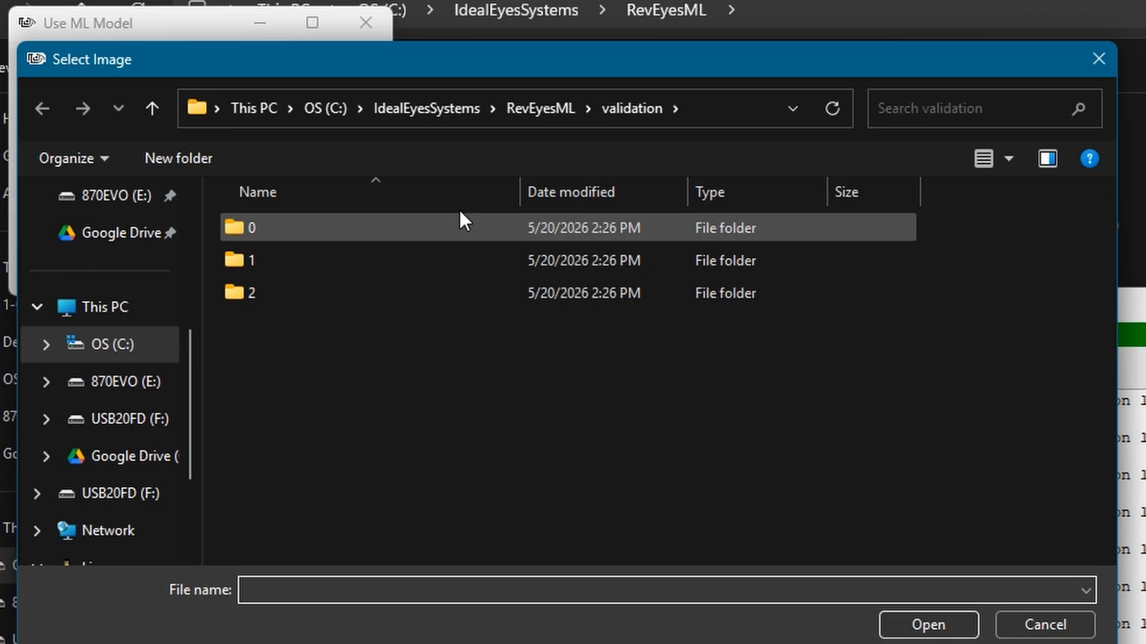
{"action": "left_click", "coordinate": [541, 110]}
{"action": "double_click", "coordinate": [296, 262]}
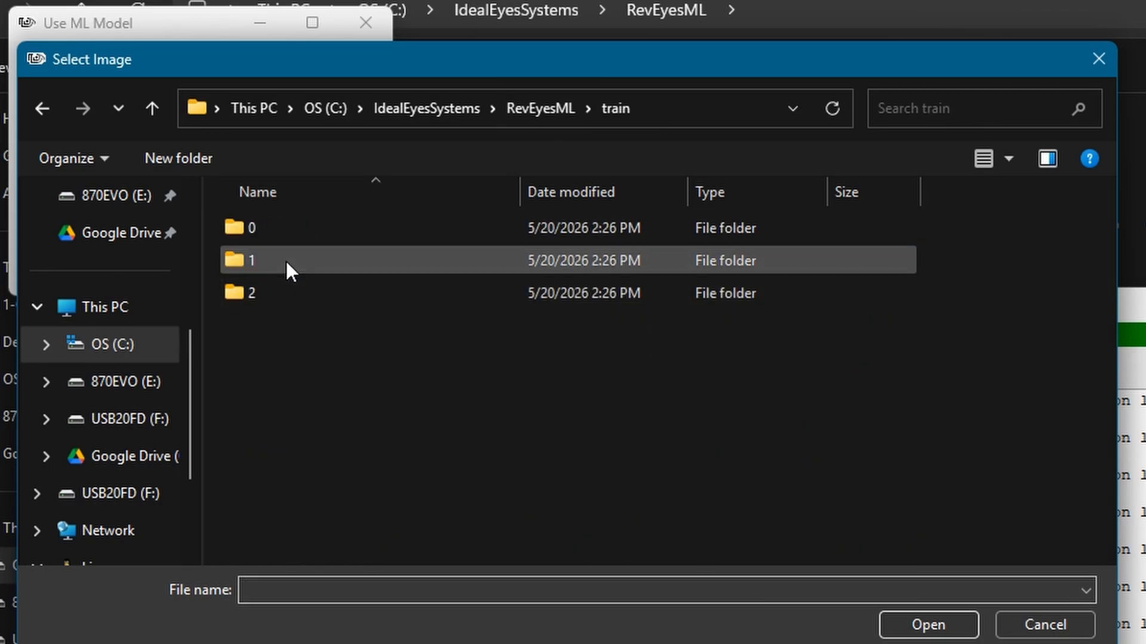
{"action": "left_click", "coordinate": [256, 262]}
{"action": "double_click", "coordinate": [256, 262]}
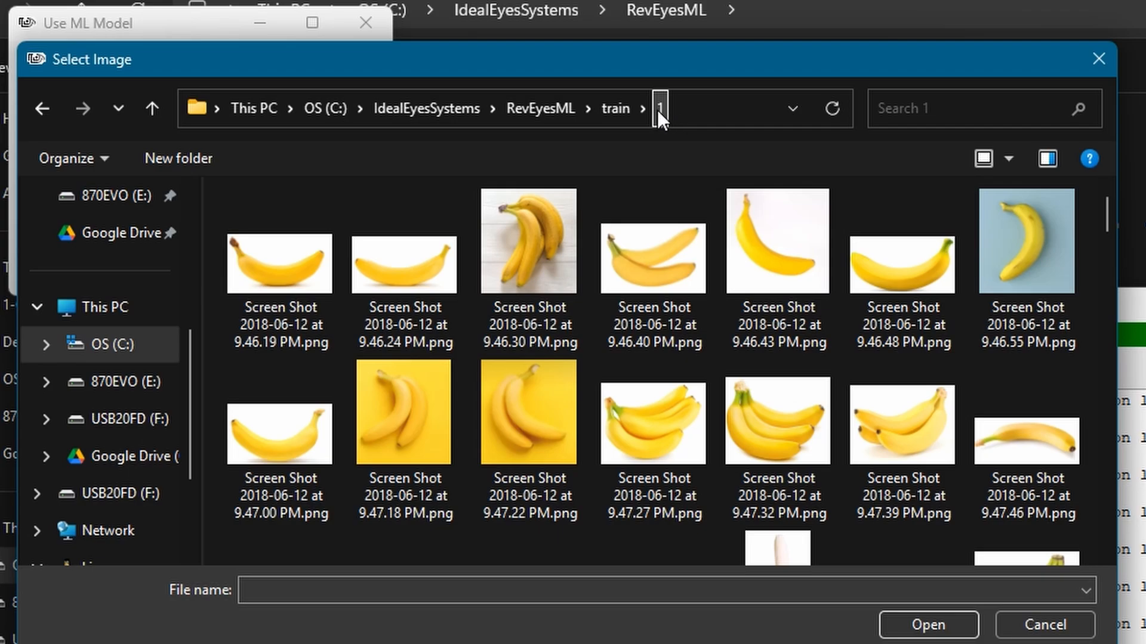
{"action": "scroll", "coordinate": [661, 429], "scroll_direction": "down", "scroll_amount": 5}
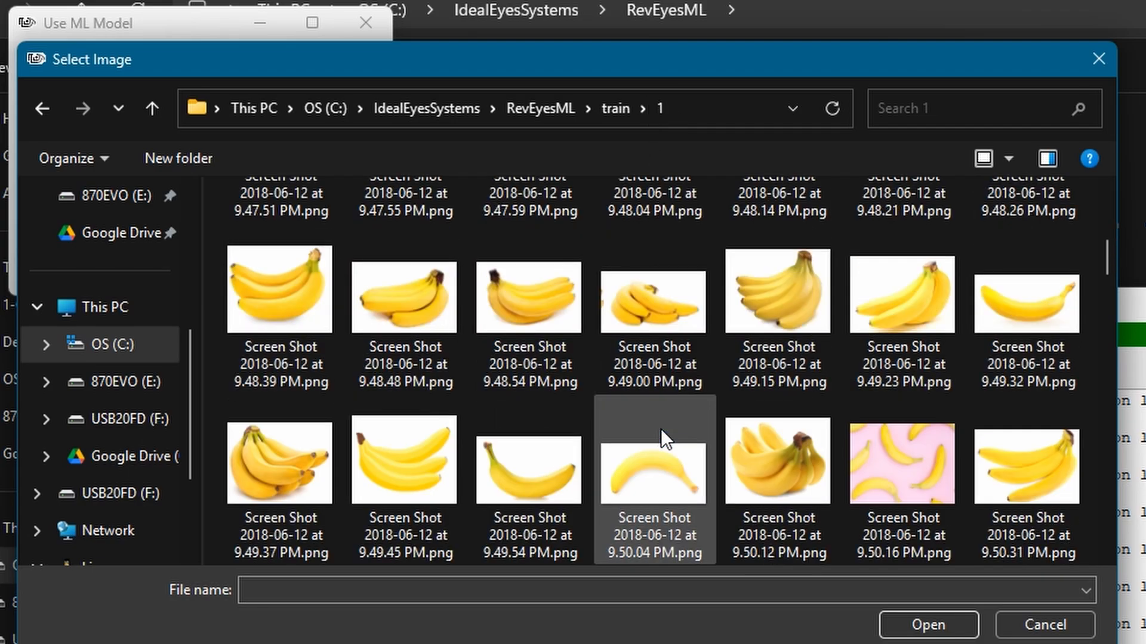
{"action": "scroll", "coordinate": [661, 428], "scroll_direction": "up", "scroll_amount": 2}
{"action": "left_click", "coordinate": [657, 274]}
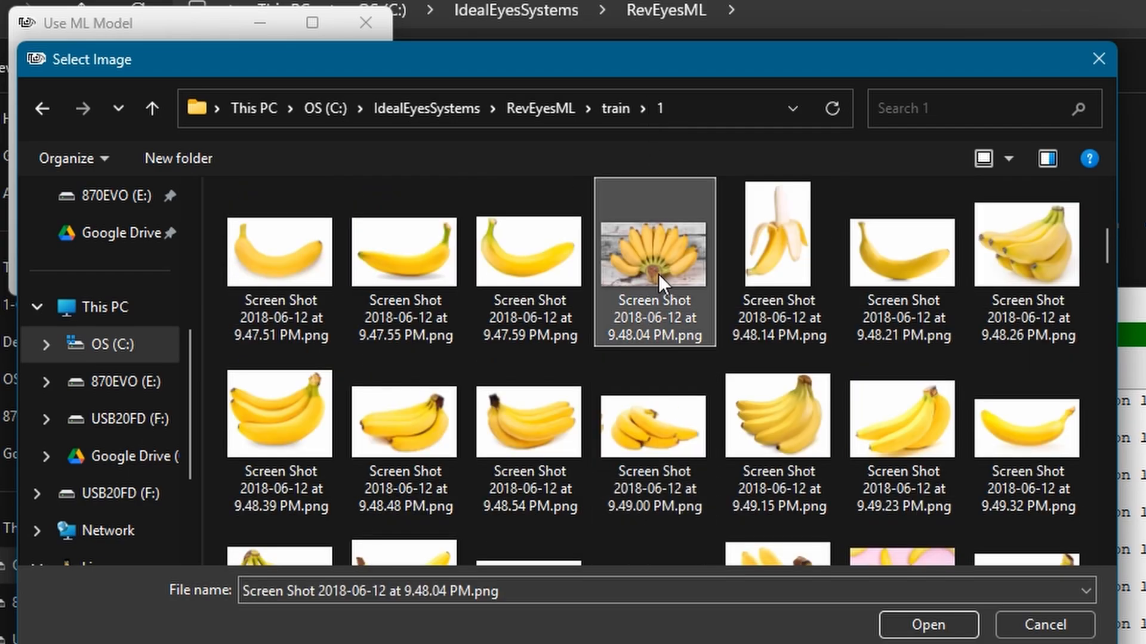
{"action": "left_click", "coordinate": [927, 624]}
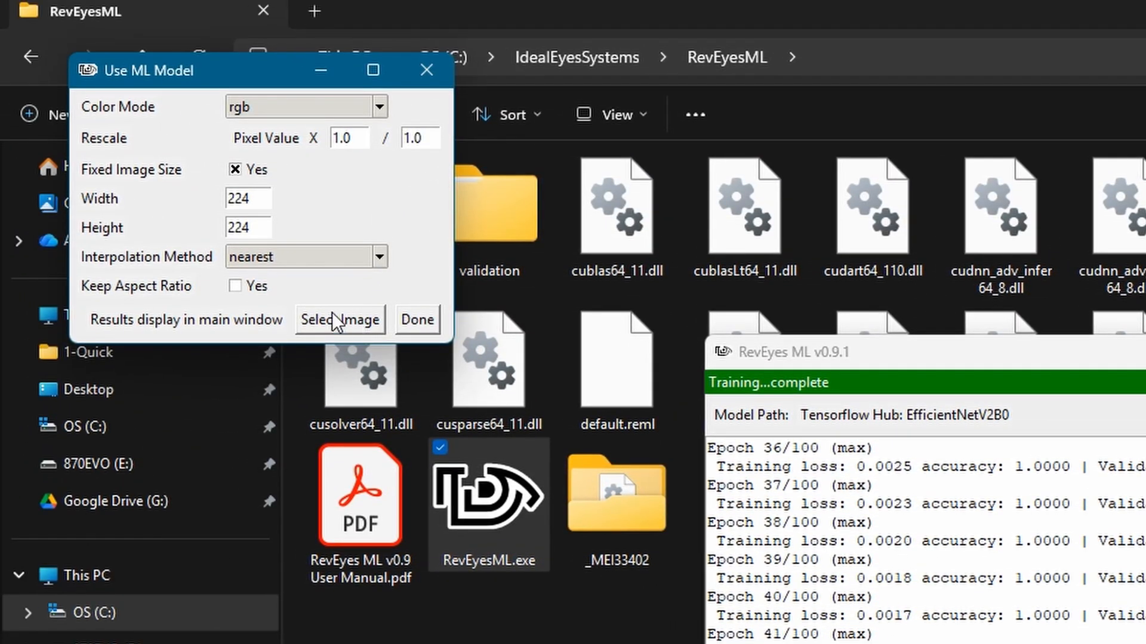
Step: Run the trained model on an orange image from the train/2 folder
{"action": "left_click", "coordinate": [332, 315]}
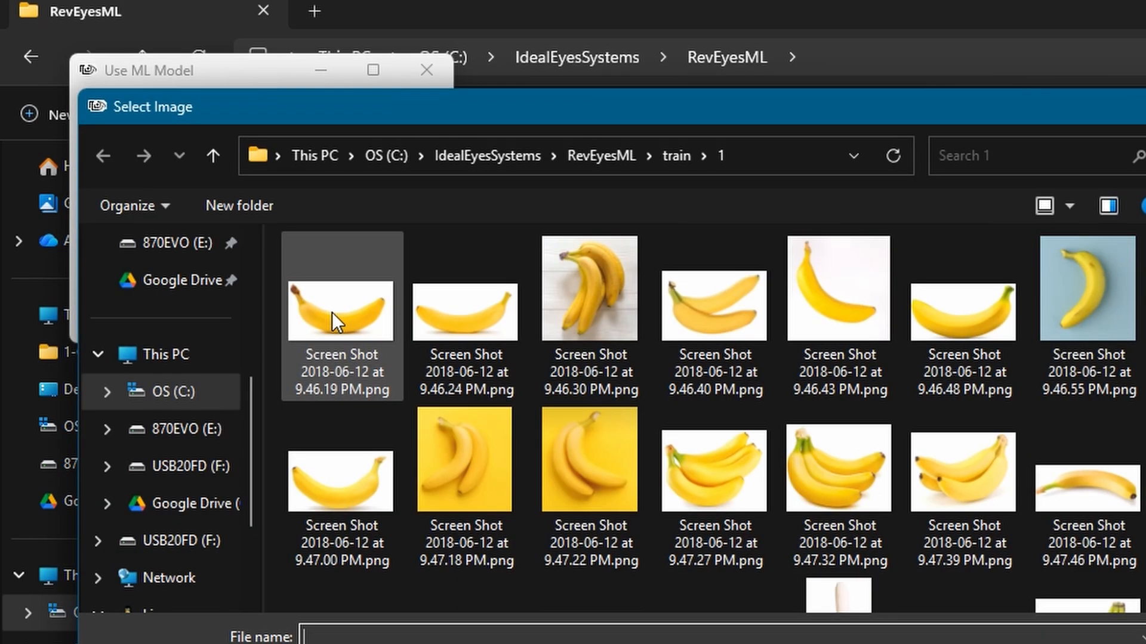
{"action": "left_click", "coordinate": [675, 156]}
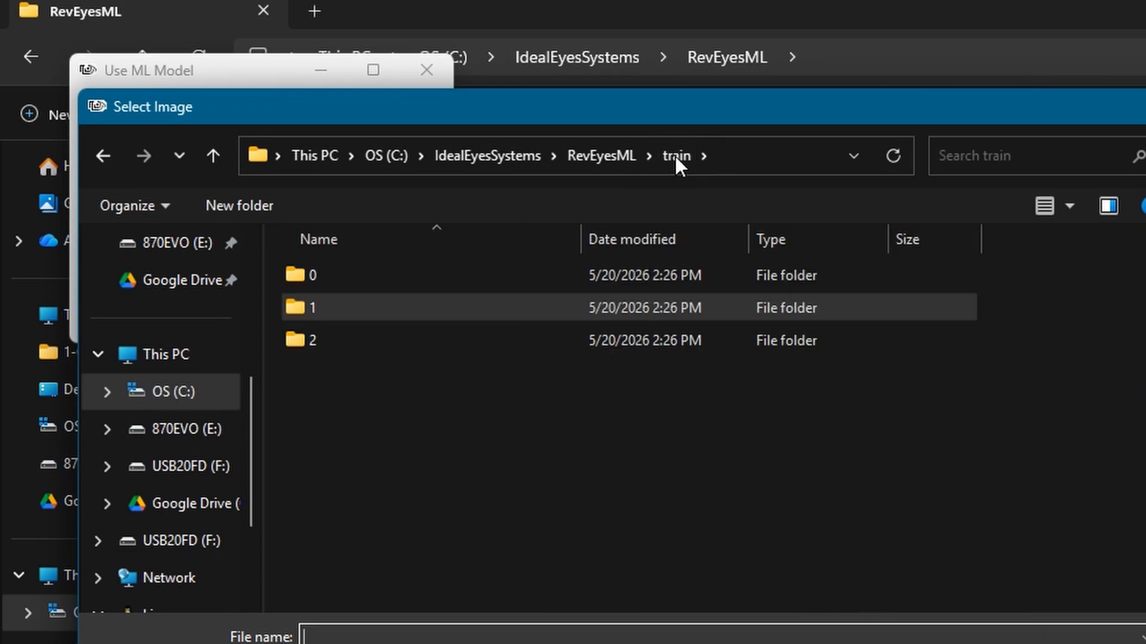
{"action": "double_click", "coordinate": [305, 341]}
{"action": "left_click", "coordinate": [469, 464]}
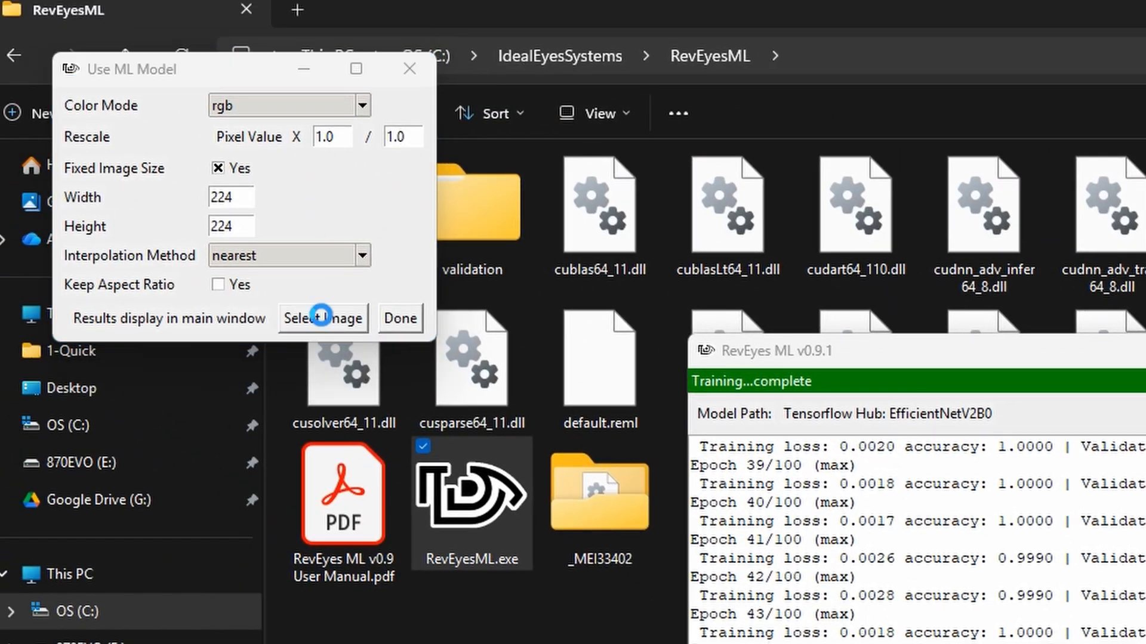
Step: Run the trained model on an image from the train/0 folder
{"action": "left_click", "coordinate": [325, 245]}
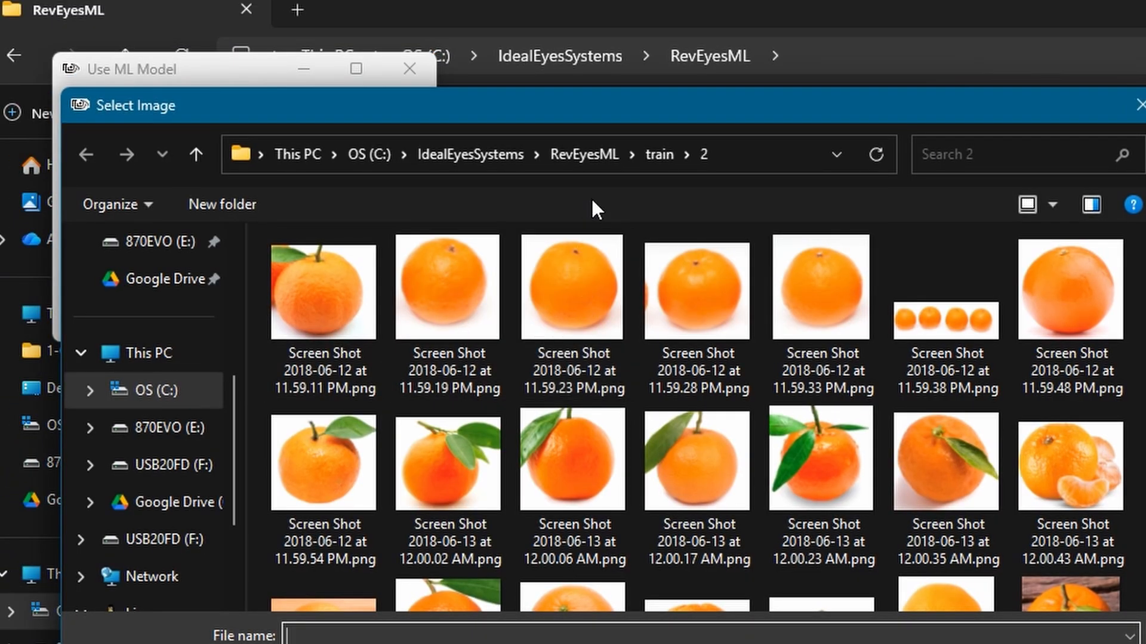
{"action": "left_click", "coordinate": [660, 153]}
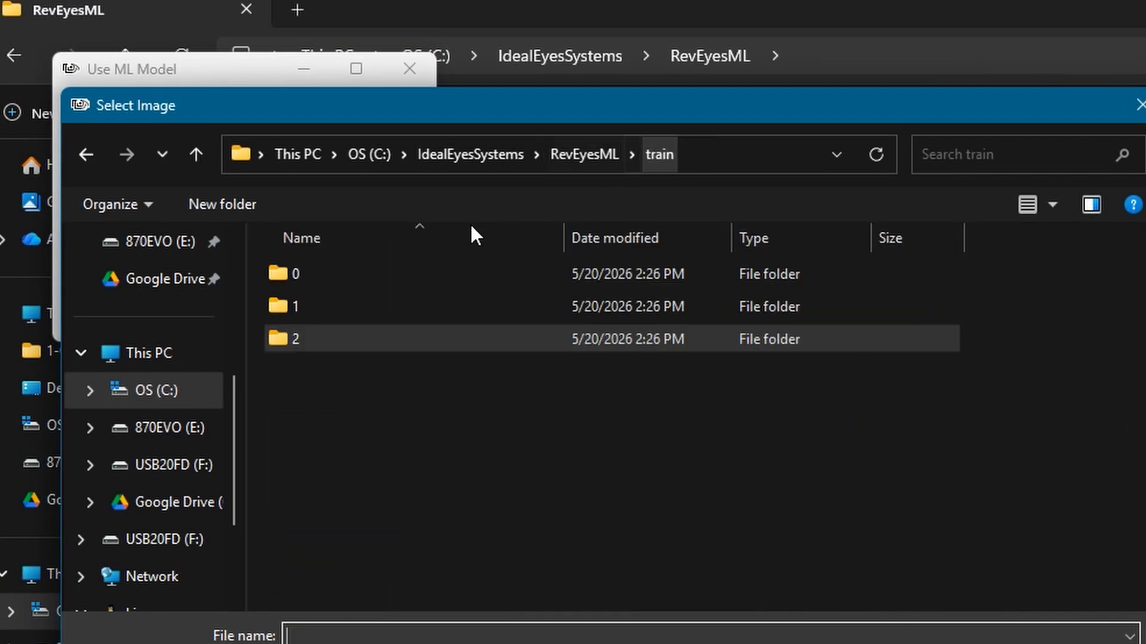
{"action": "double_click", "coordinate": [347, 278]}
{"action": "left_click", "coordinate": [729, 454]}
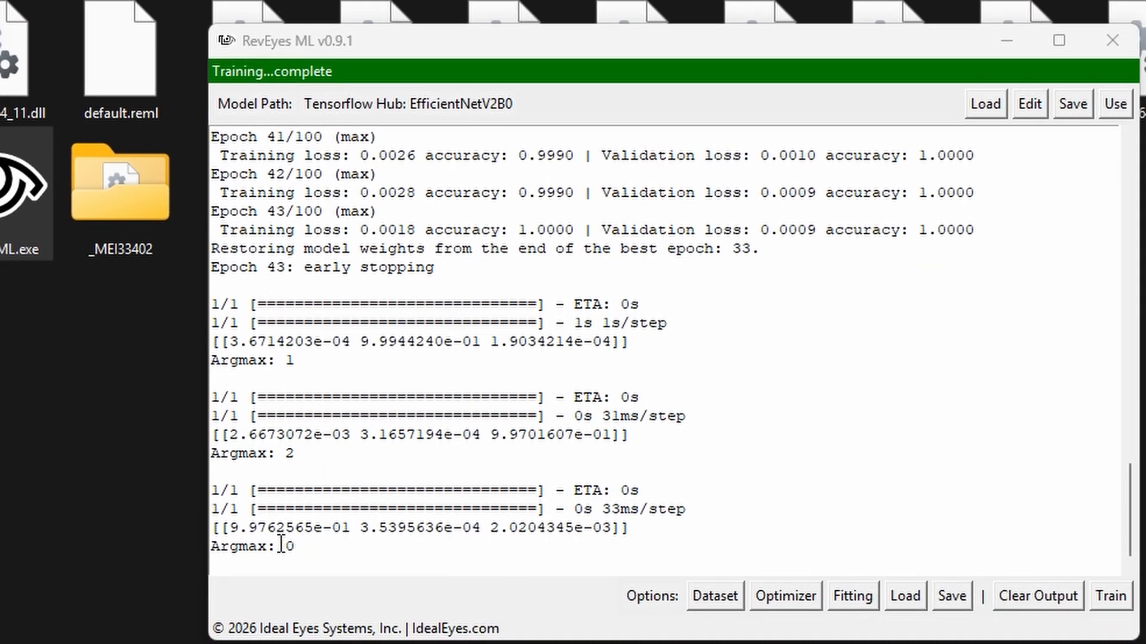
Step: Examine the class scores and their exponents in the first image's prediction output
{"action": "left_click", "coordinate": [306, 374]}
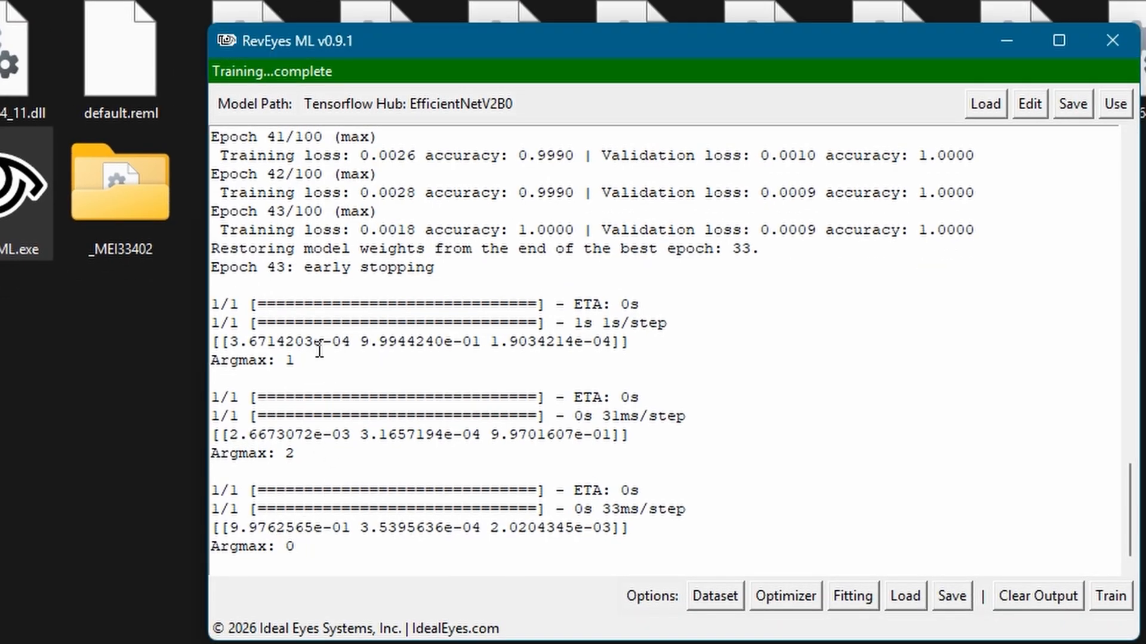
{"action": "left_click_drag", "start_coordinate": [311, 345], "coordinate": [349, 346]}
{"action": "left_click_drag", "start_coordinate": [444, 342], "coordinate": [481, 343]}
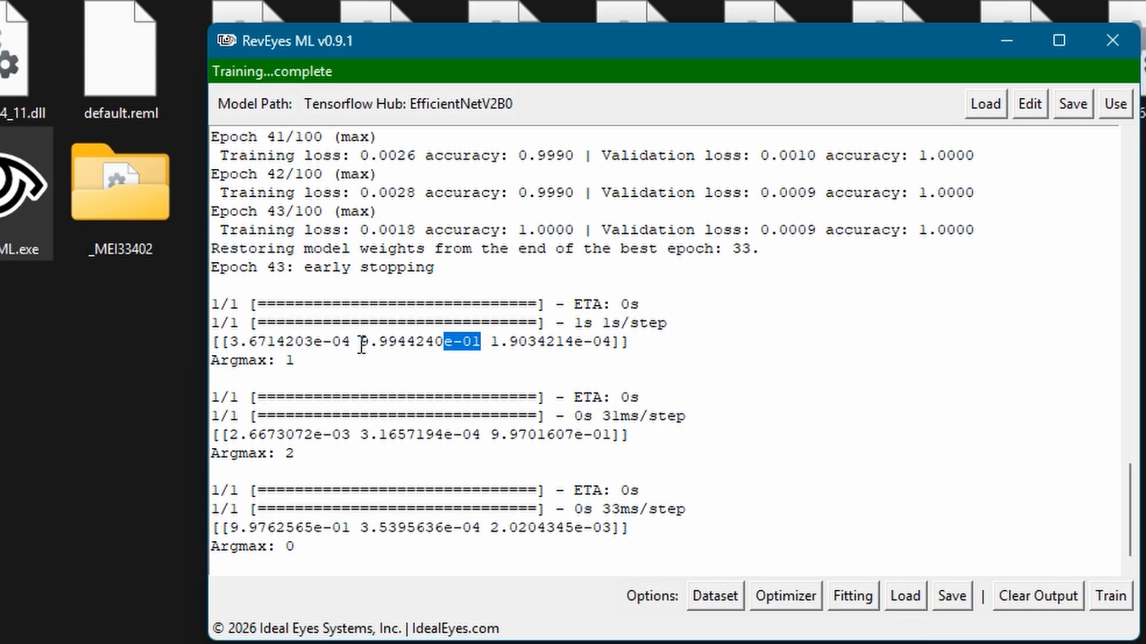
Step: Compare the second and third class scores in the first image's prediction output
{"action": "left_click_drag", "start_coordinate": [360, 343], "coordinate": [387, 348]}
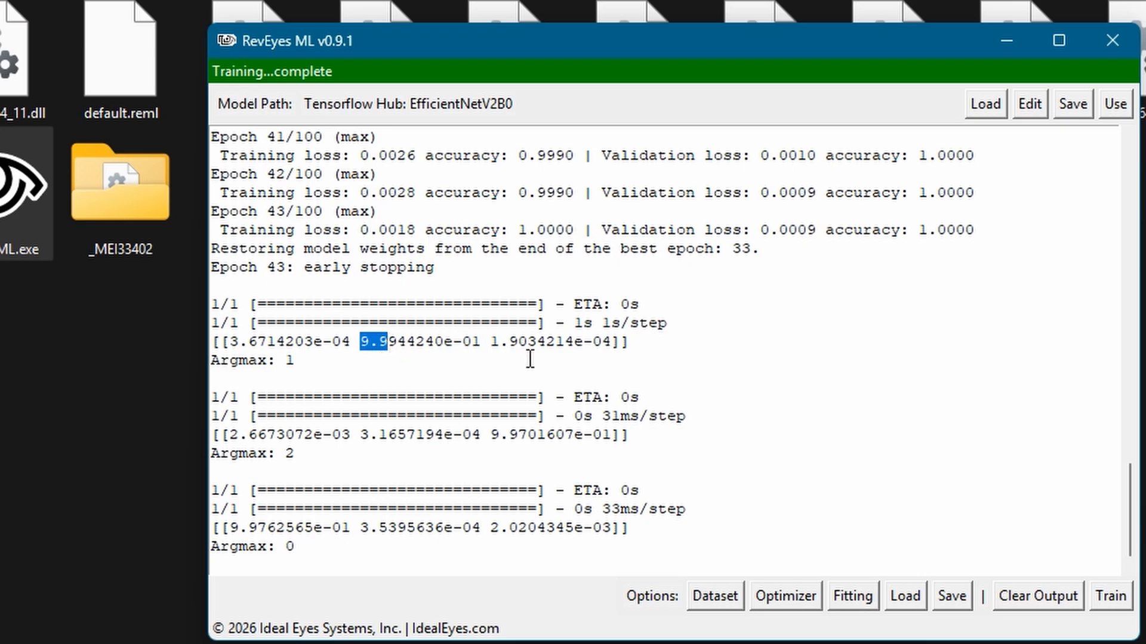
{"action": "left_click_drag", "start_coordinate": [577, 342], "coordinate": [610, 345]}
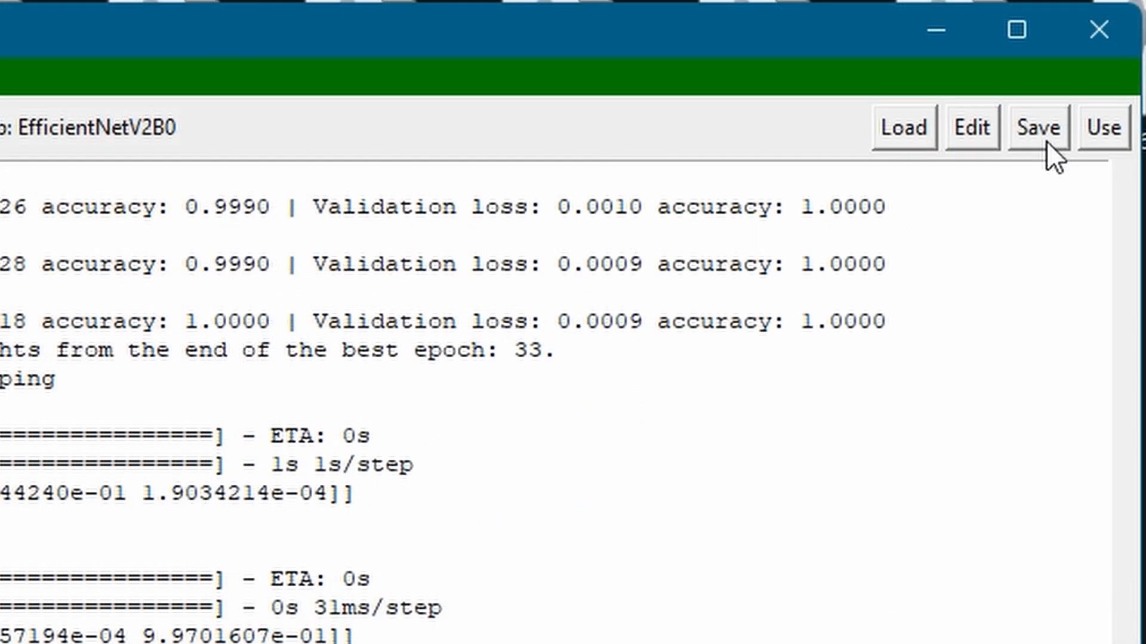
Step: Save the trained model in Keras format as efficientnet-fruit in the RevEyesML folder and select the saved file
{"action": "left_click", "coordinate": [1047, 141]}
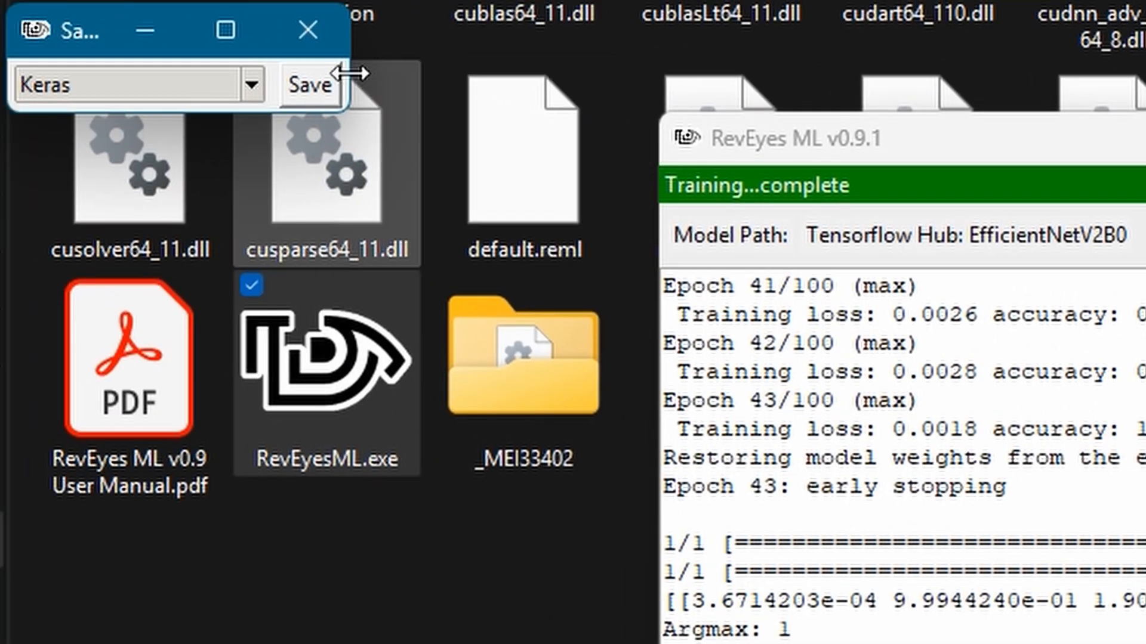
{"action": "left_click", "coordinate": [251, 82]}
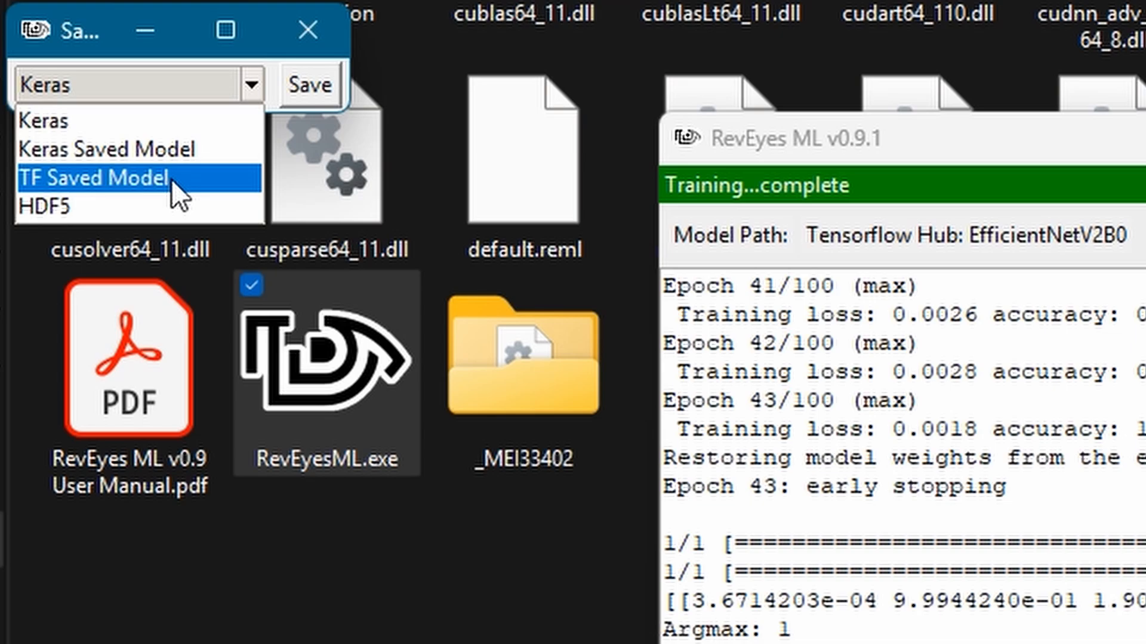
{"action": "left_click", "coordinate": [175, 117]}
{"action": "left_click", "coordinate": [318, 84]}
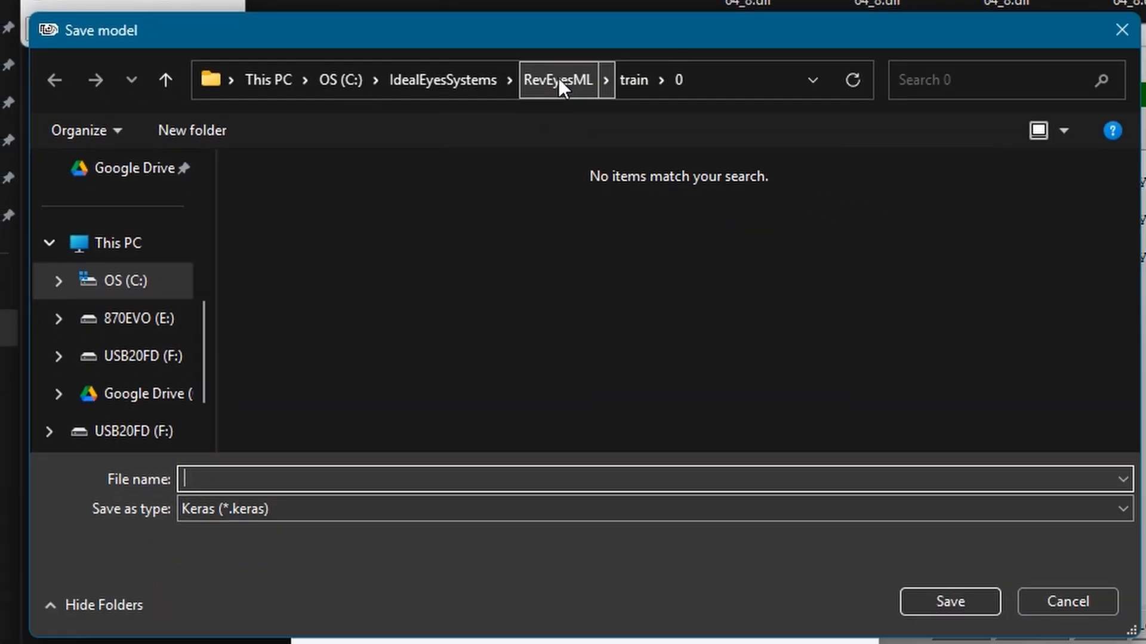
{"action": "left_click", "coordinate": [561, 86]}
{"action": "left_click", "coordinate": [215, 473]}
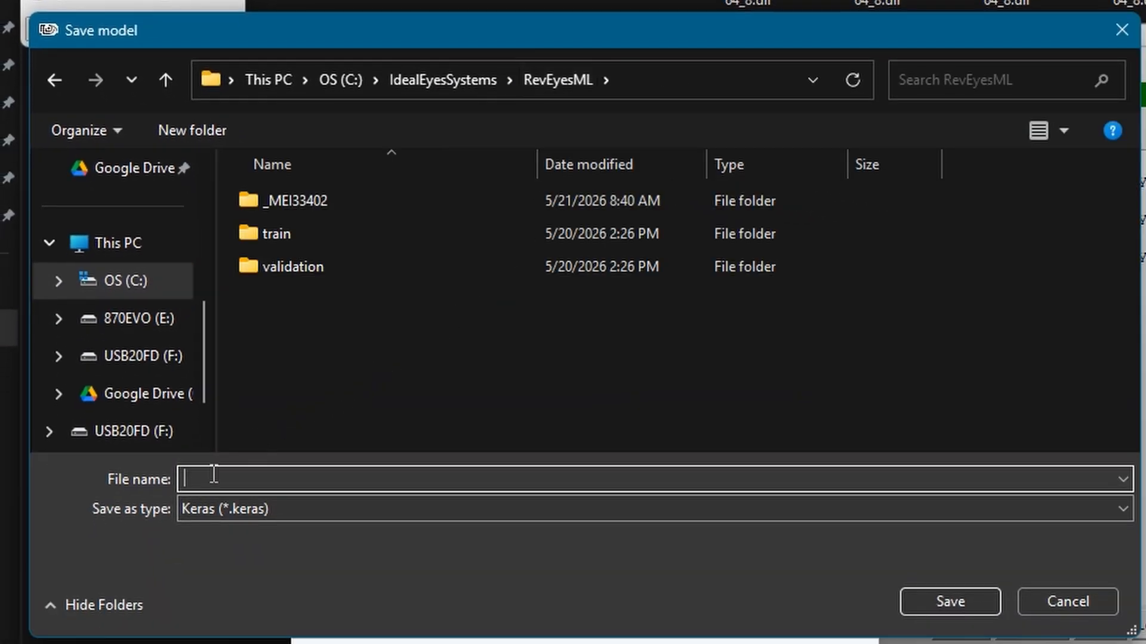
{"action": "type", "text": "efficientnet-fruit"}
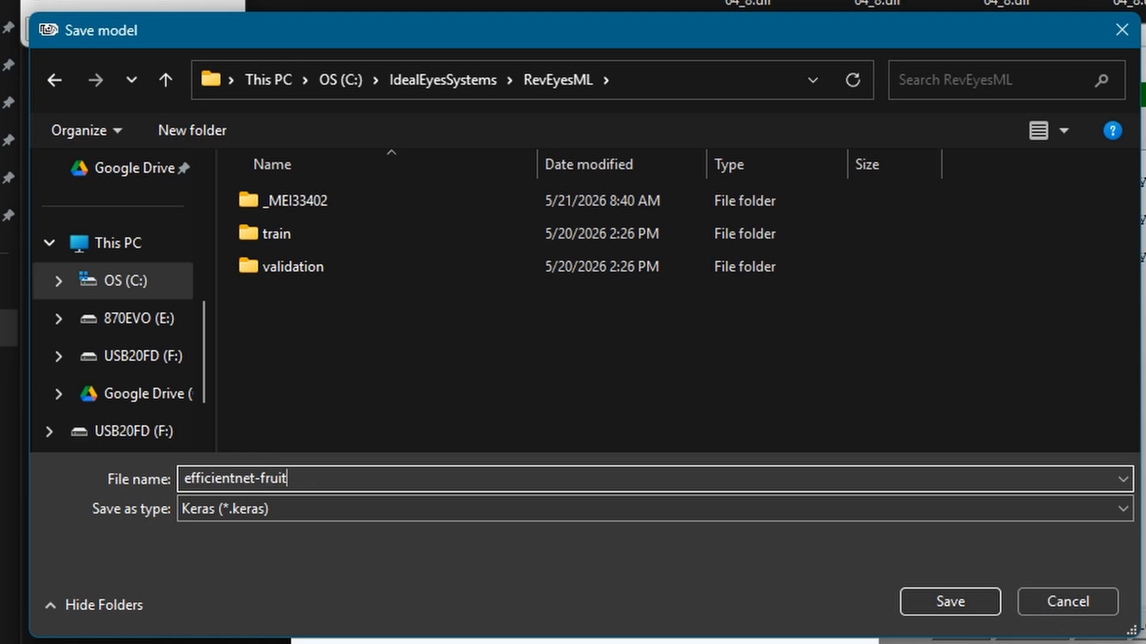
{"action": "left_click", "coordinate": [923, 600]}
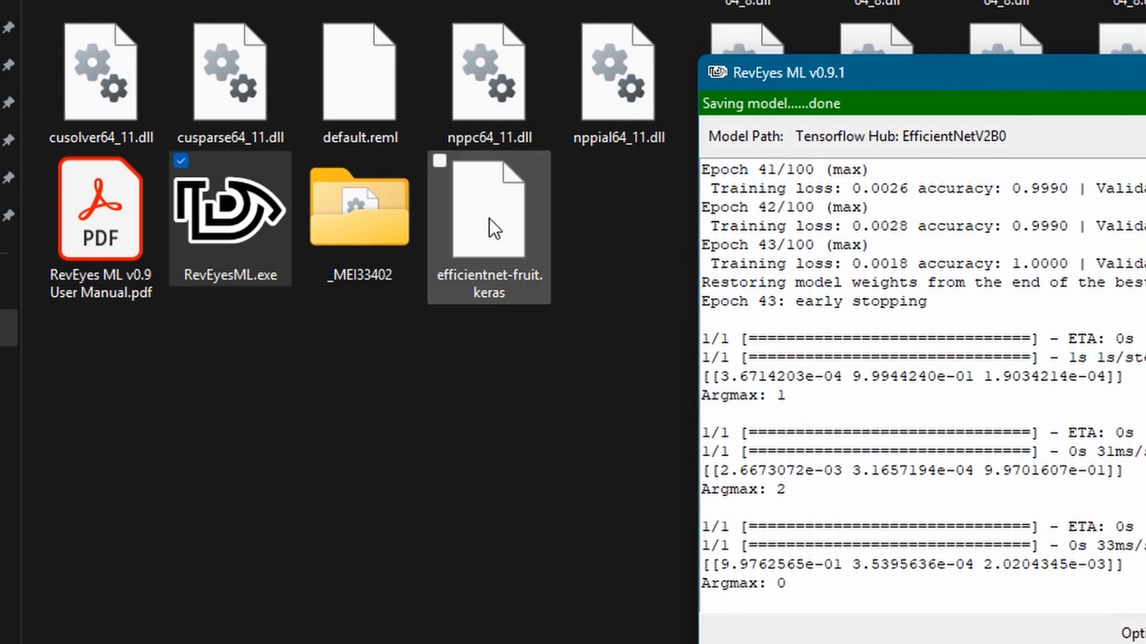
{"action": "left_click", "coordinate": [488, 217]}
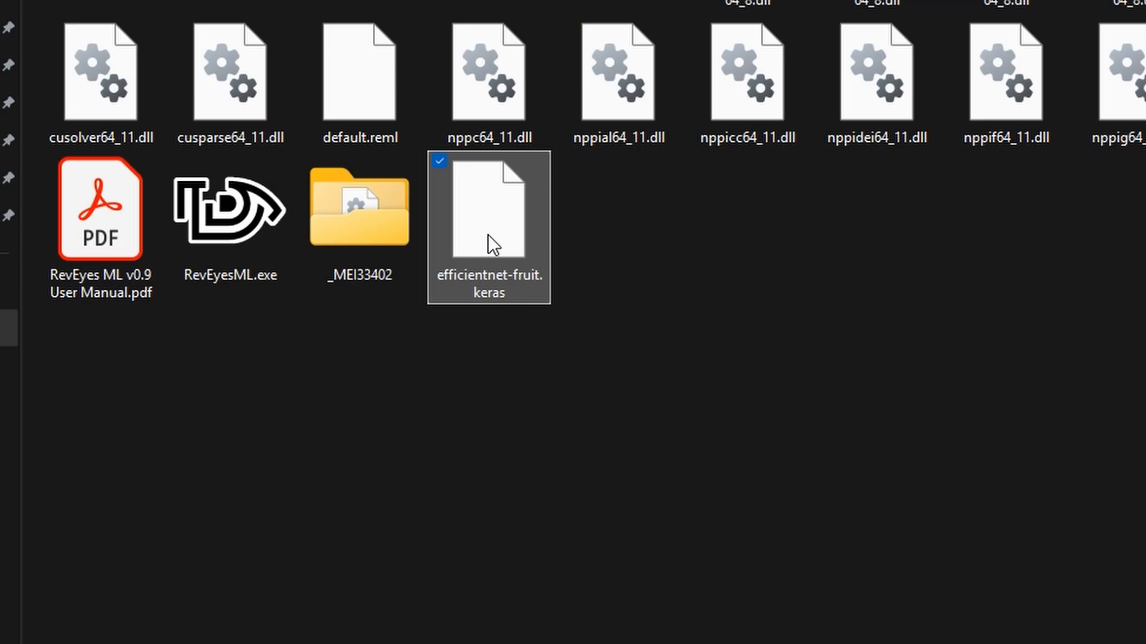
{"action": "mouse_move", "coordinate": [489, 235]}
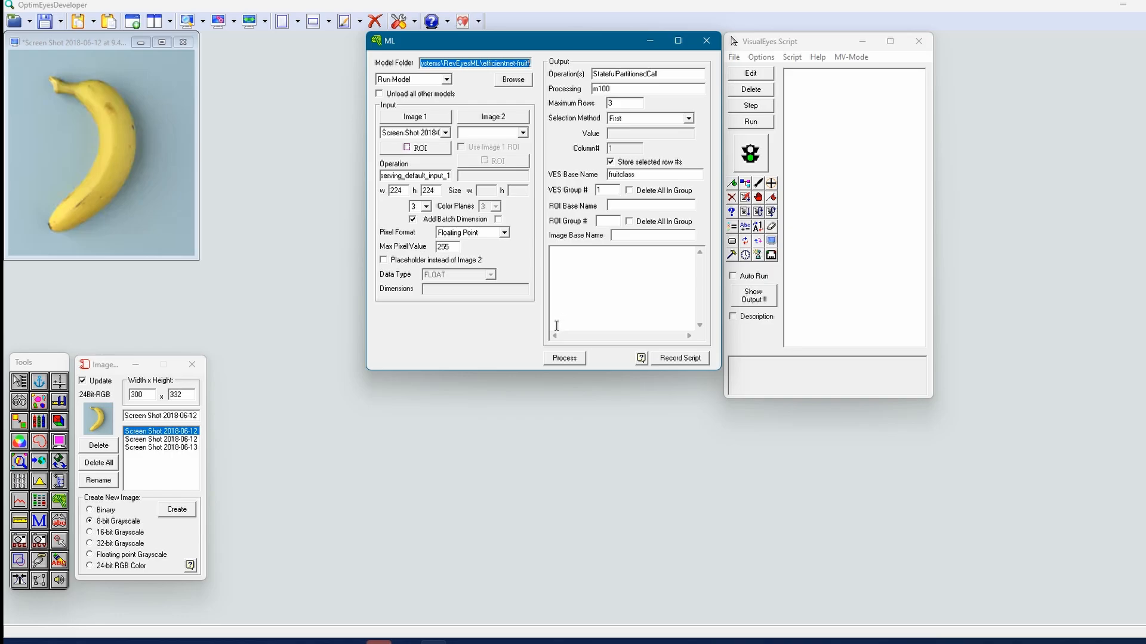
Step: Switch to OptimEyesDeveloper and view the loaded fruit images, enlarging the orange image's window to show it whole
{"action": "left_click", "coordinate": [154, 433]}
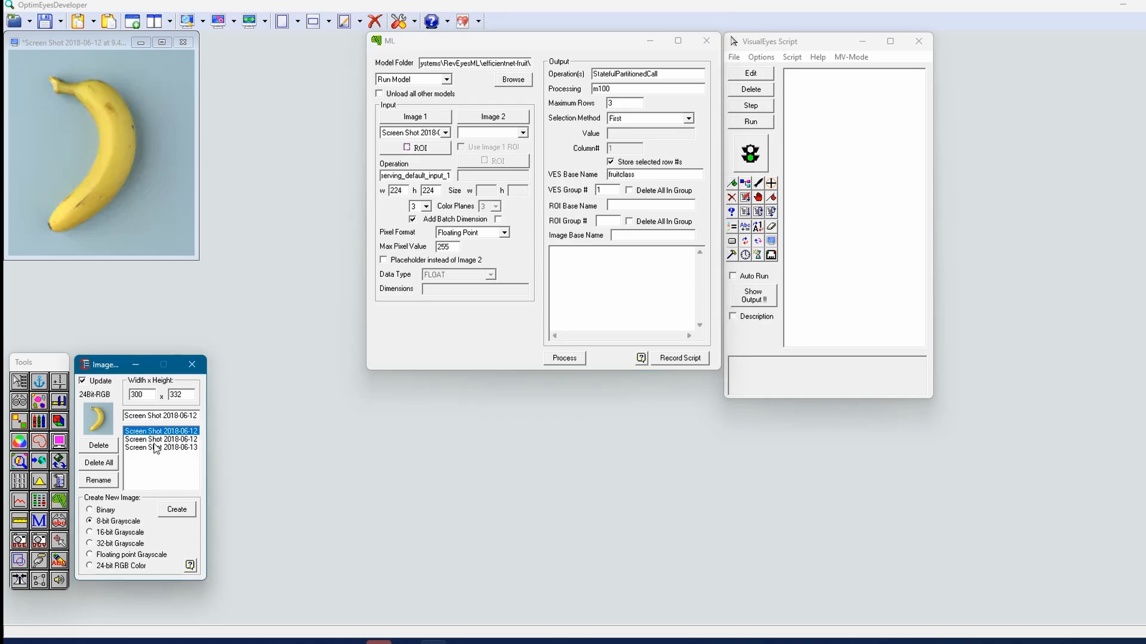
{"action": "left_click", "coordinate": [155, 439]}
{"action": "left_click", "coordinate": [157, 448]}
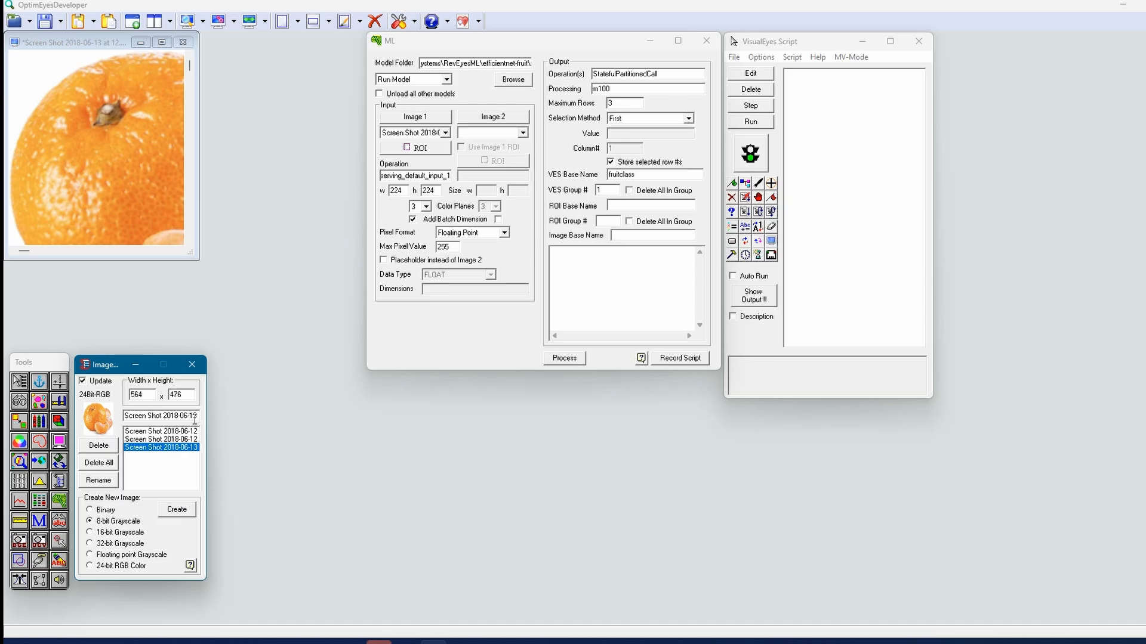
{"action": "left_click_drag", "start_coordinate": [190, 253], "coordinate": [361, 349]}
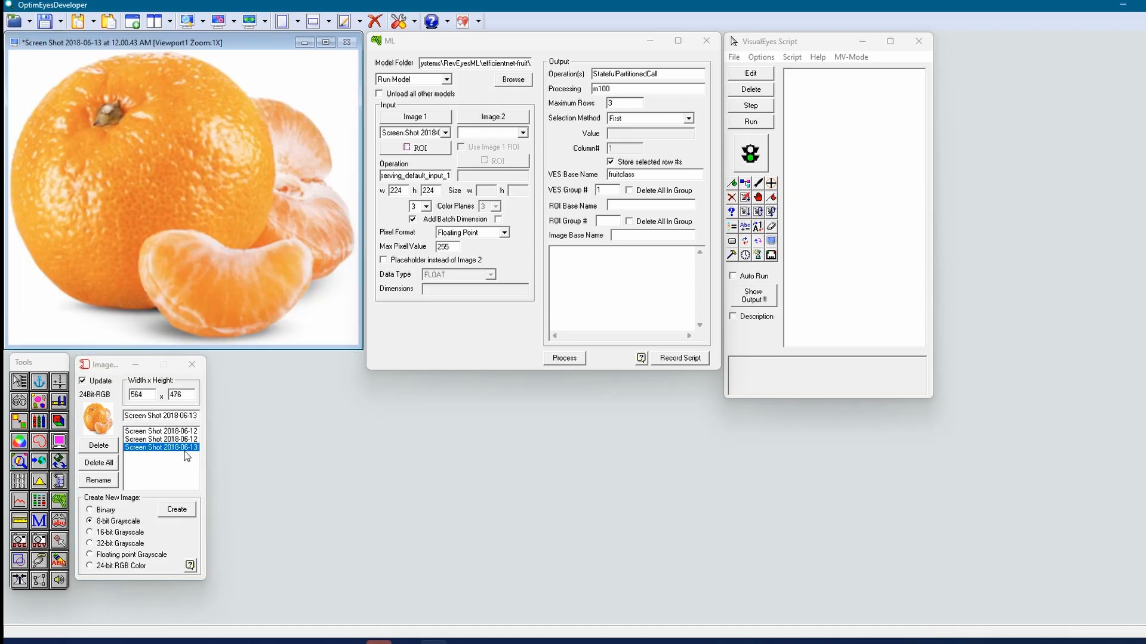
Step: Run the efficientnet-fruit model on the single-banana image, assigned as Image 1
{"action": "left_click", "coordinate": [155, 432]}
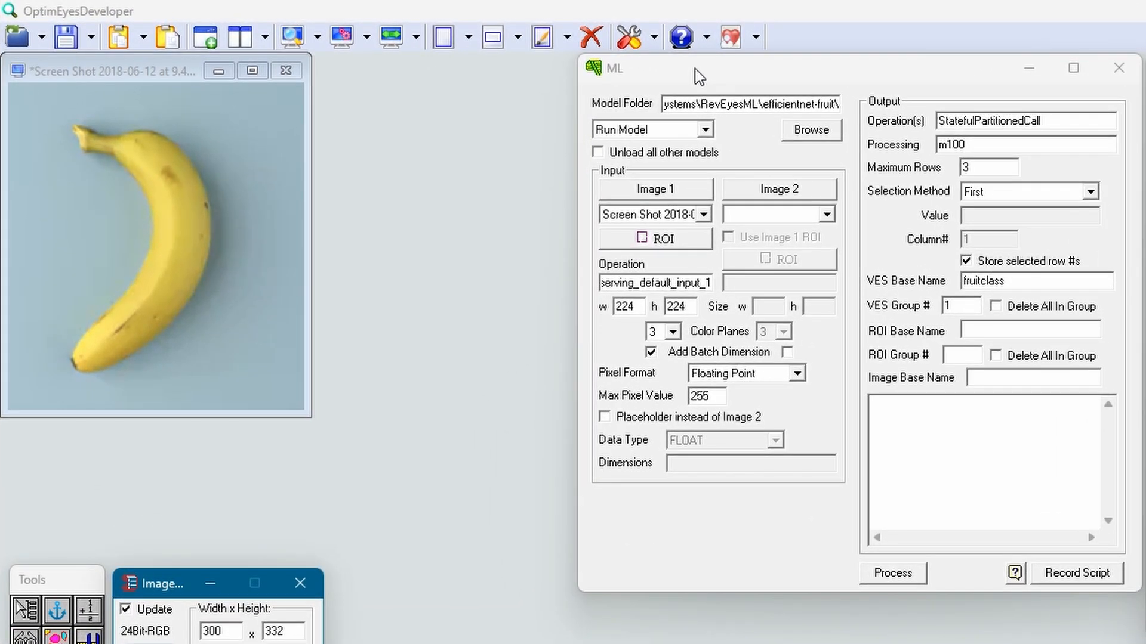
{"action": "left_click", "coordinate": [699, 75]}
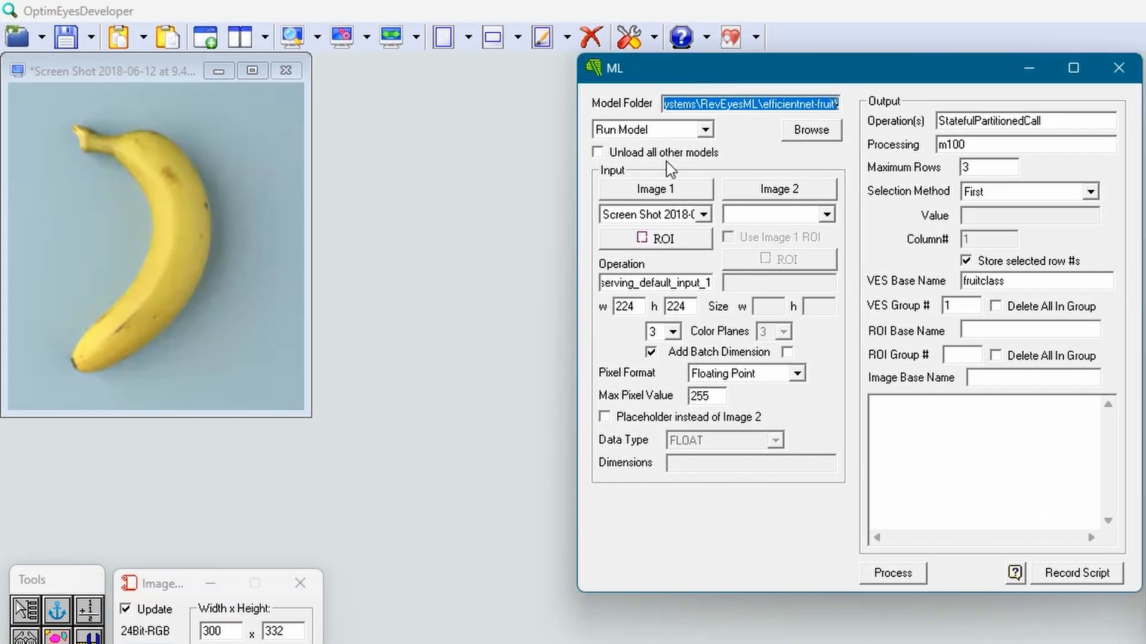
{"action": "left_click", "coordinate": [655, 191]}
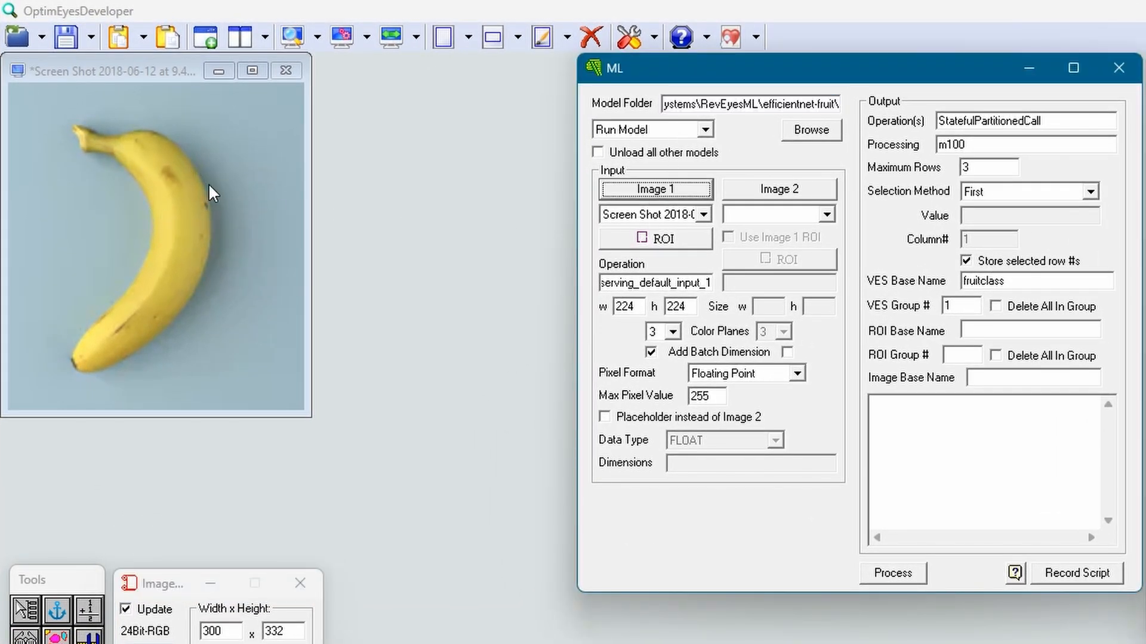
{"action": "left_click", "coordinate": [704, 215]}
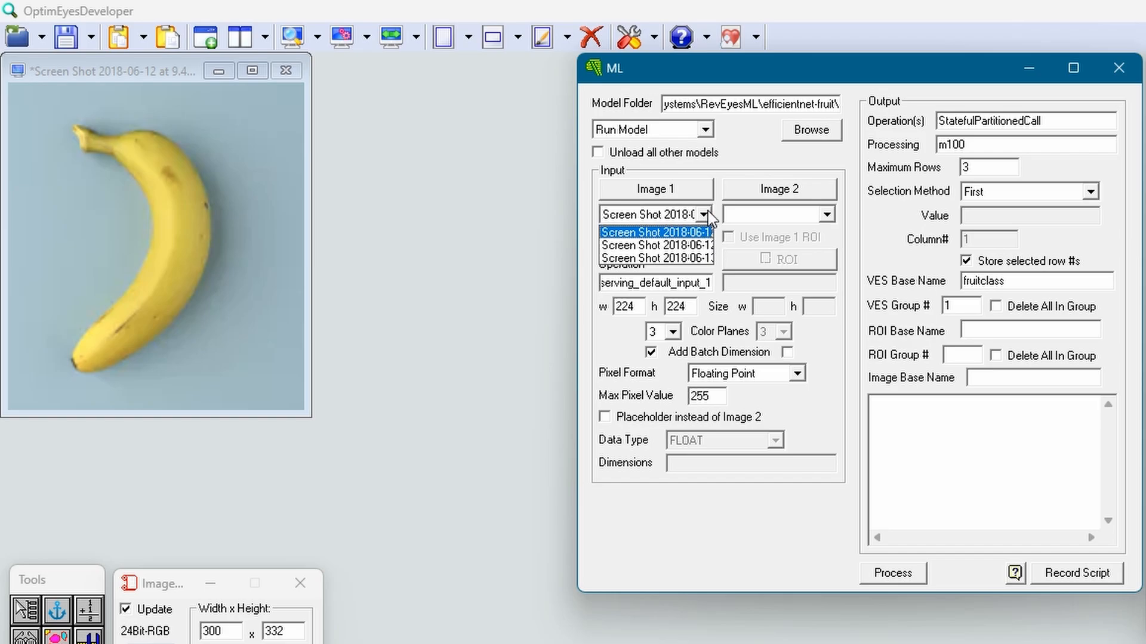
{"action": "left_click", "coordinate": [708, 213]}
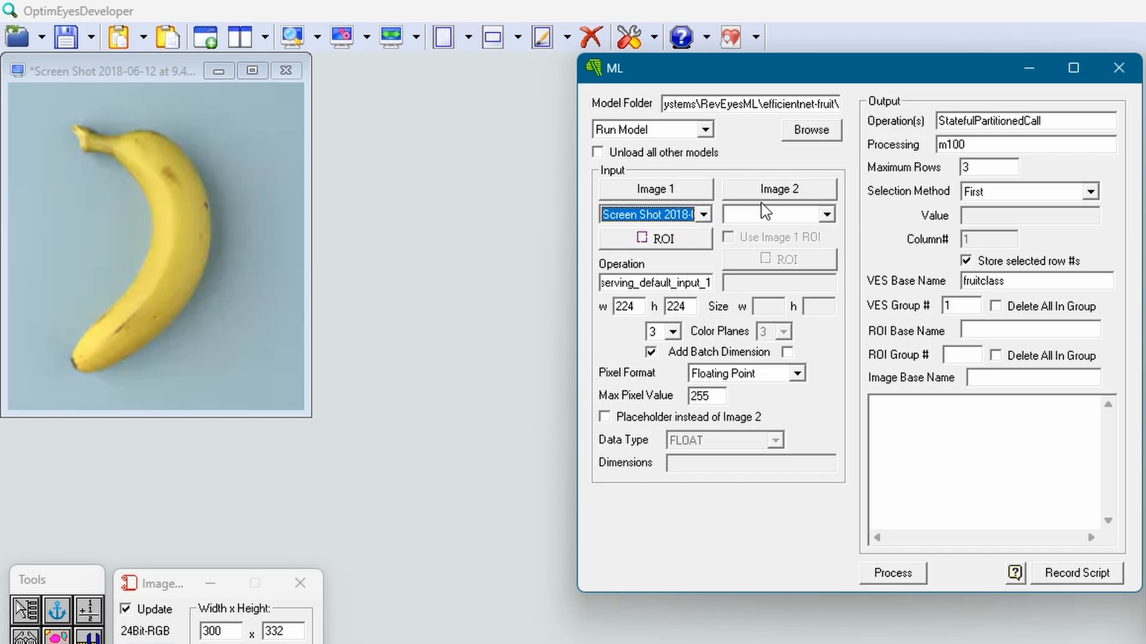
{"action": "left_click", "coordinate": [892, 574]}
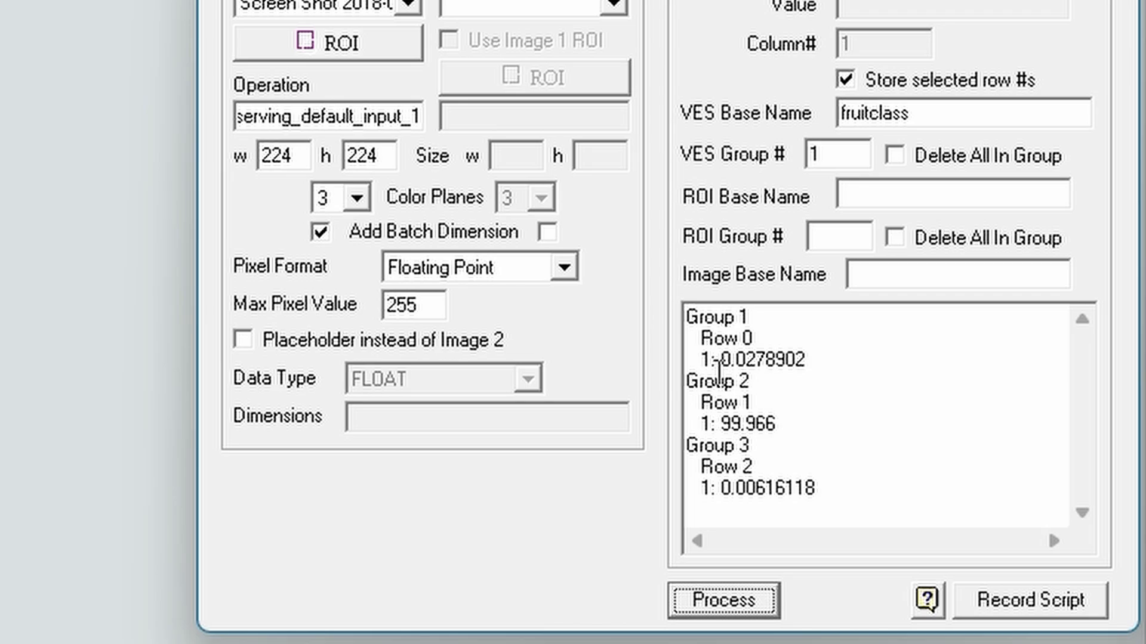
Step: Examine the score of each class row in the banana output and the m100 processing setting
{"action": "left_click_drag", "start_coordinate": [889, 429], "coordinate": [901, 432]}
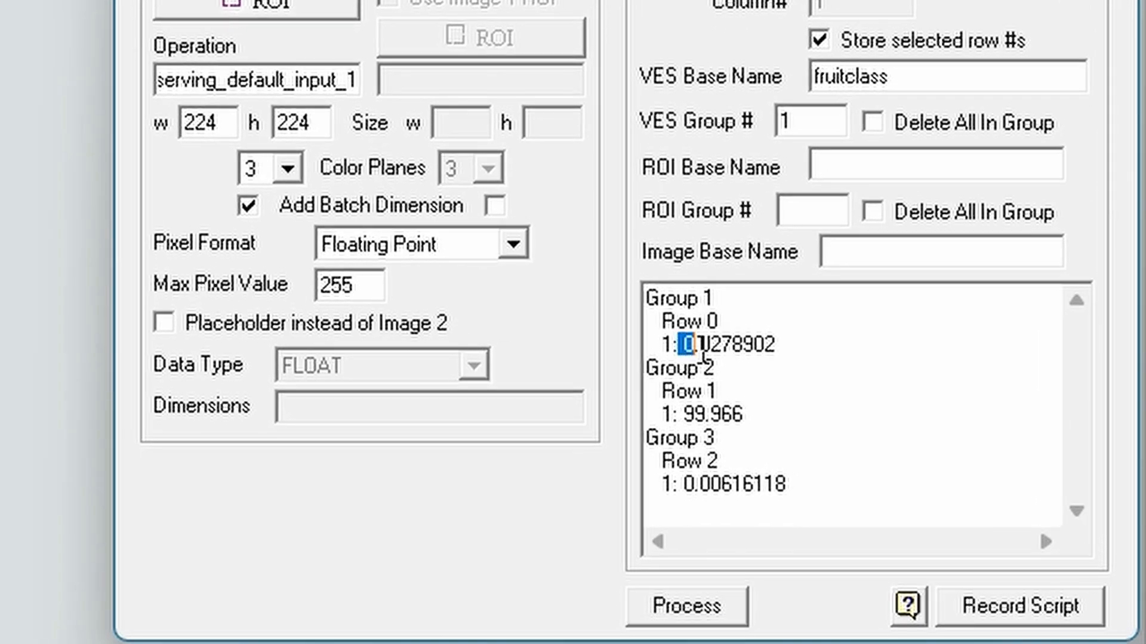
{"action": "left_click_drag", "start_coordinate": [703, 356], "coordinate": [778, 346]}
{"action": "left_click_drag", "start_coordinate": [683, 414], "coordinate": [743, 417]}
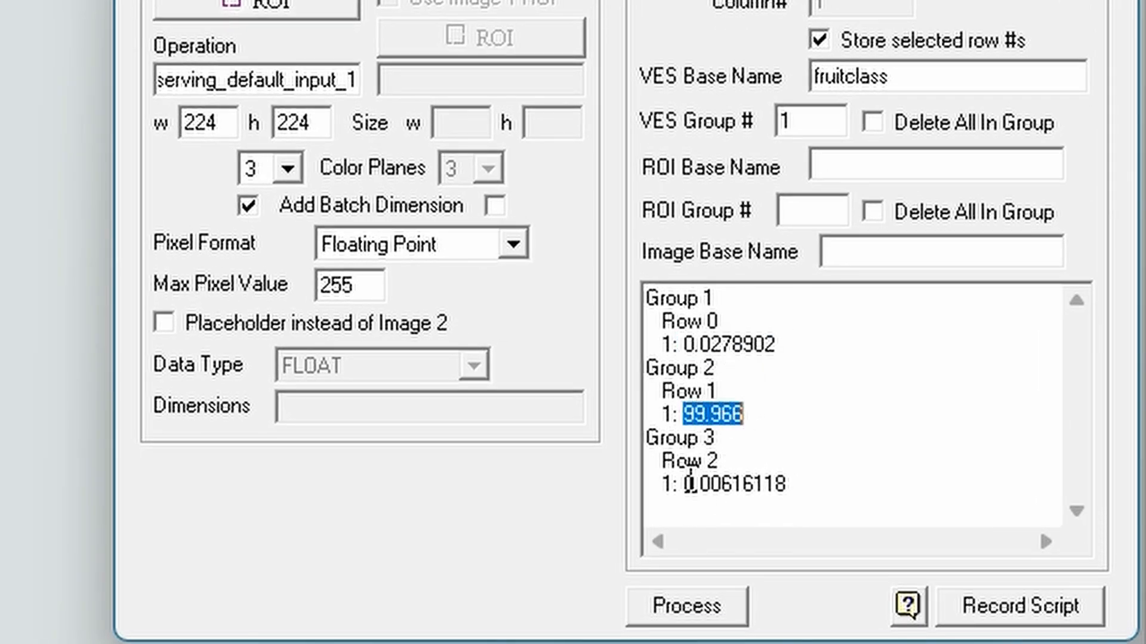
{"action": "left_click_drag", "start_coordinate": [689, 483], "coordinate": [798, 483]}
{"action": "left_click", "coordinate": [822, 171]}
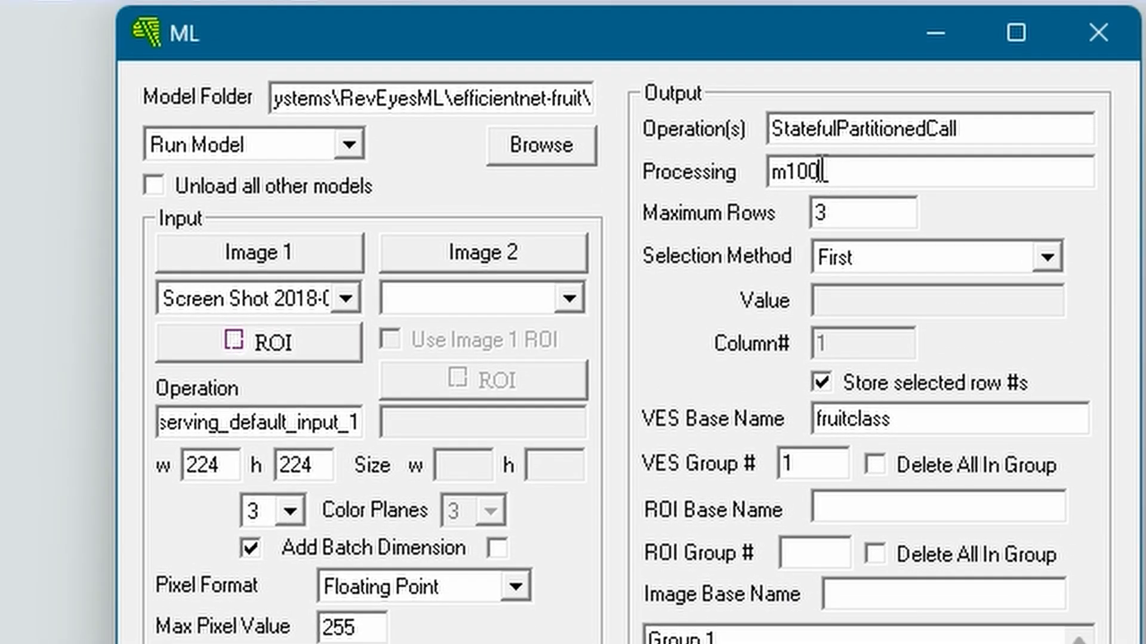
{"action": "double_click", "coordinate": [822, 172]}
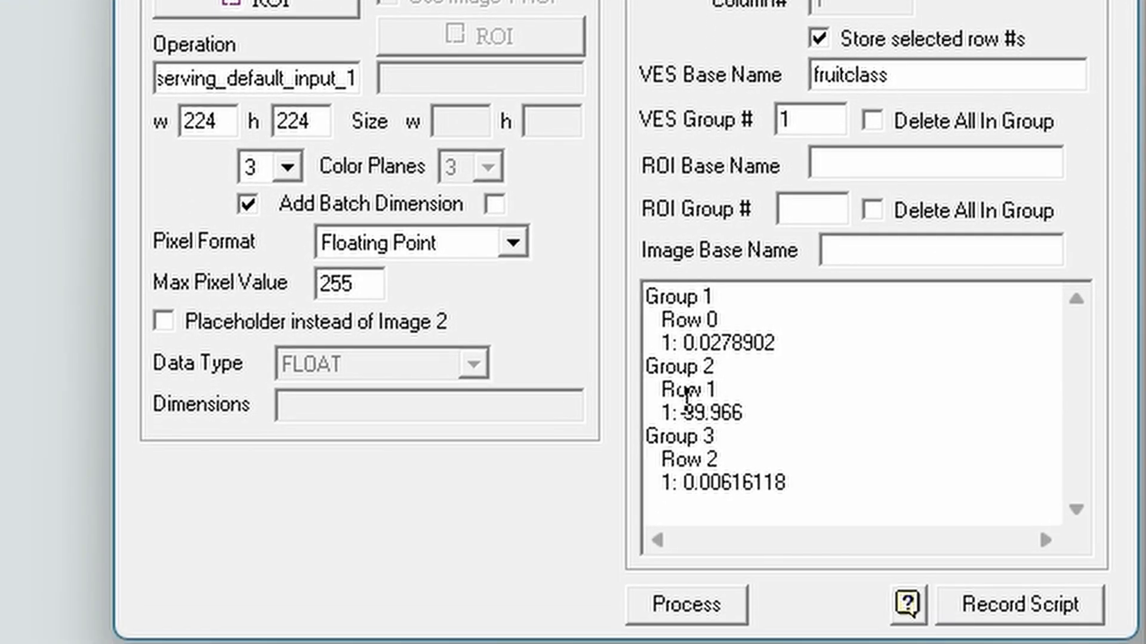
{"action": "left_click_drag", "start_coordinate": [684, 411], "coordinate": [721, 397]}
{"action": "double_click", "coordinate": [714, 390]}
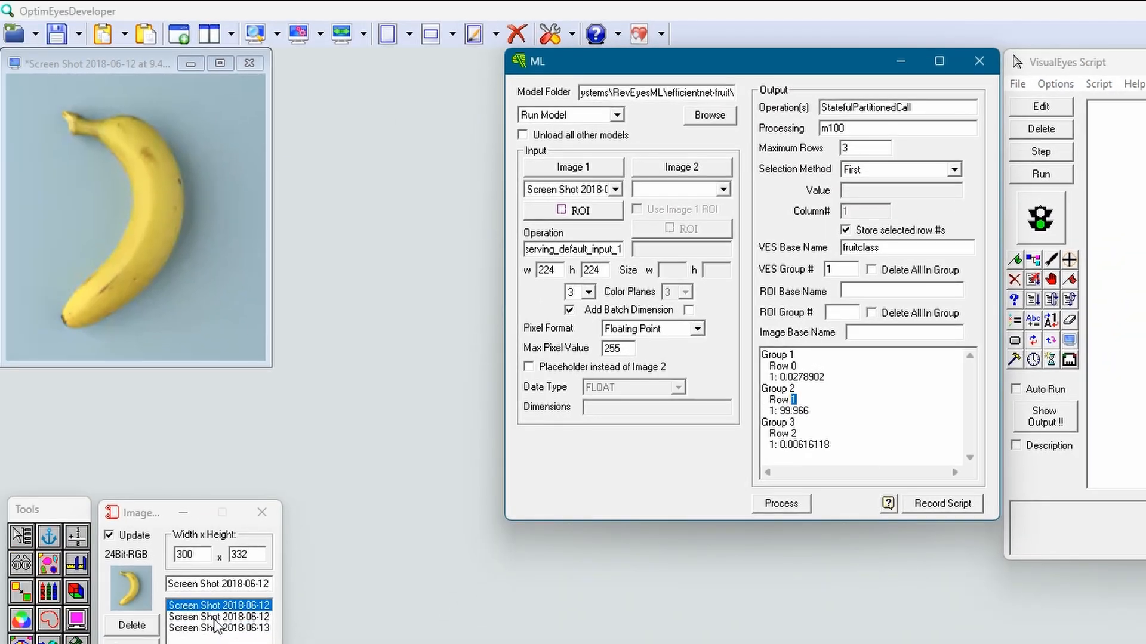
Step: Run the model on the two-banana image as Image 1 and check the highest-scoring row
{"action": "left_click", "coordinate": [215, 617]}
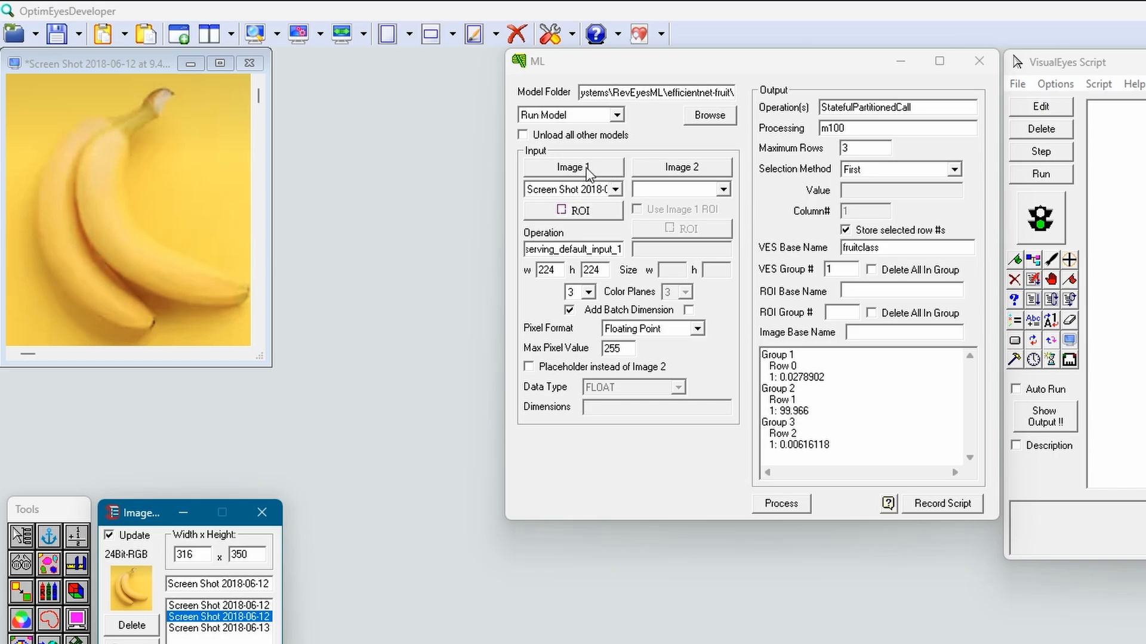
{"action": "left_click", "coordinate": [576, 166]}
{"action": "left_click", "coordinate": [779, 503]}
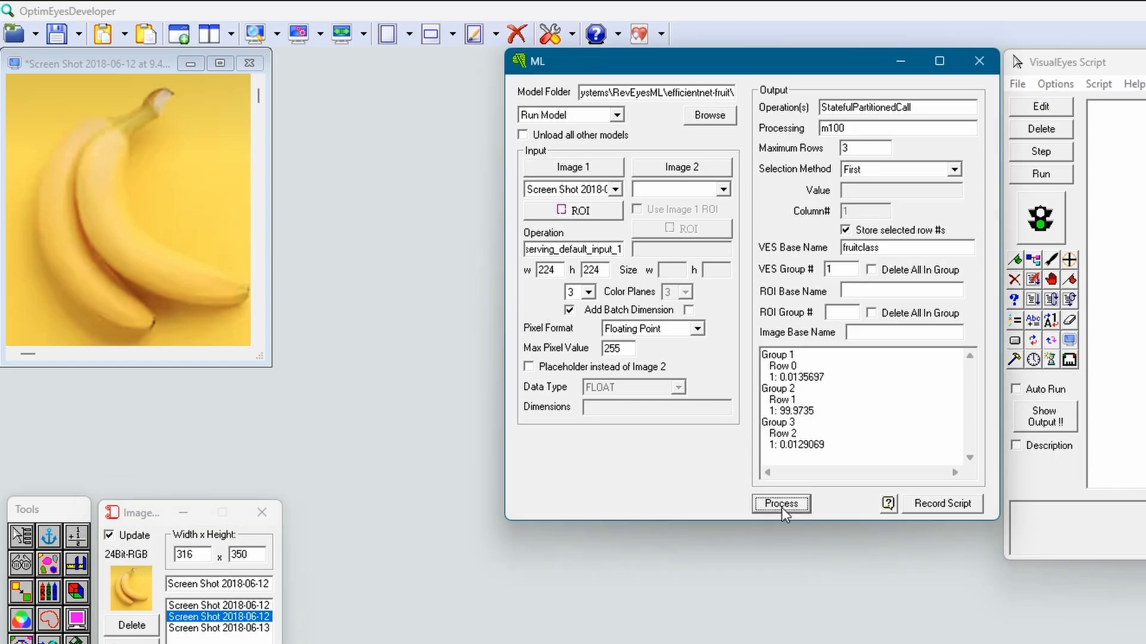
{"action": "left_click_drag", "start_coordinate": [783, 413], "coordinate": [801, 413]}
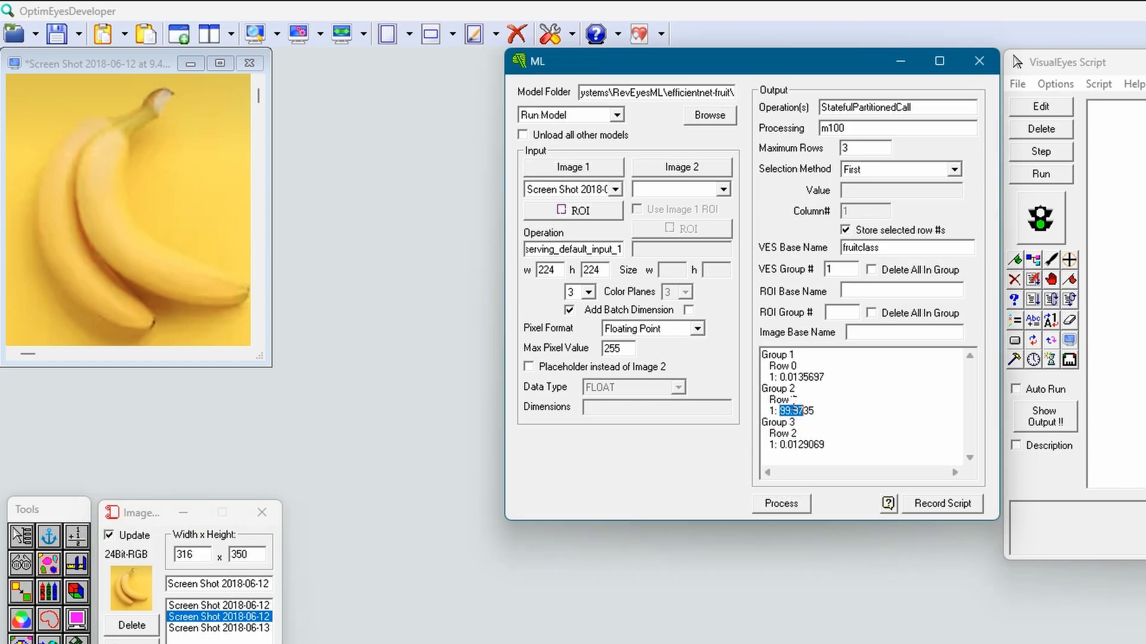
{"action": "double_click", "coordinate": [794, 400]}
Step: Run the model on the orange image as Image 1, with its window enlarged, and check the highest-scoring row
{"action": "left_click", "coordinate": [245, 628]}
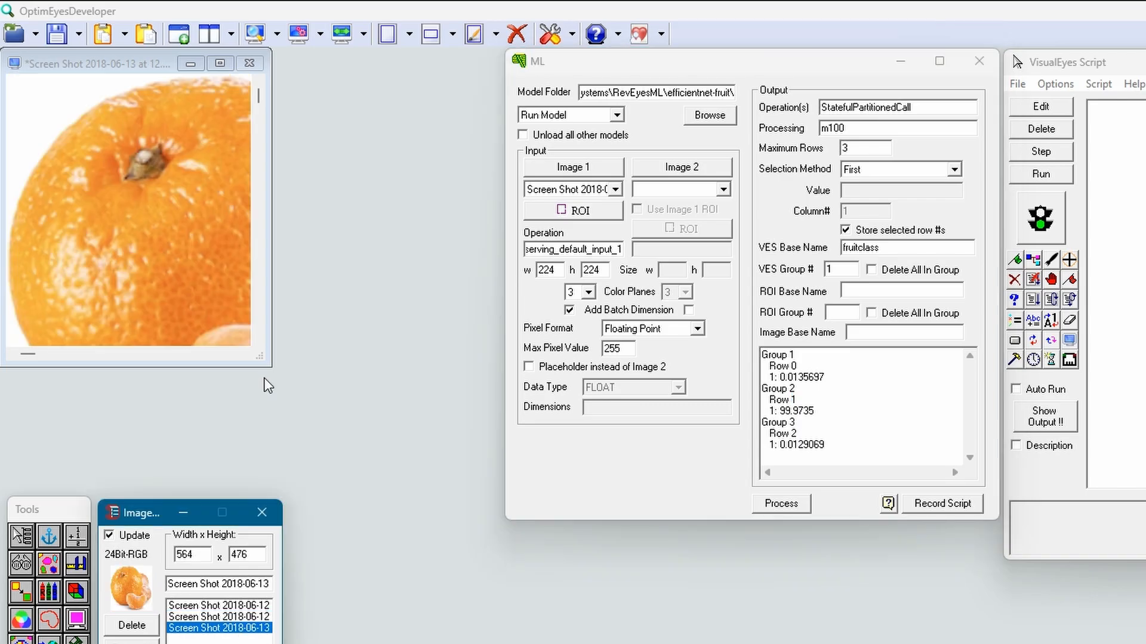
{"action": "left_click_drag", "start_coordinate": [267, 362], "coordinate": [473, 496]}
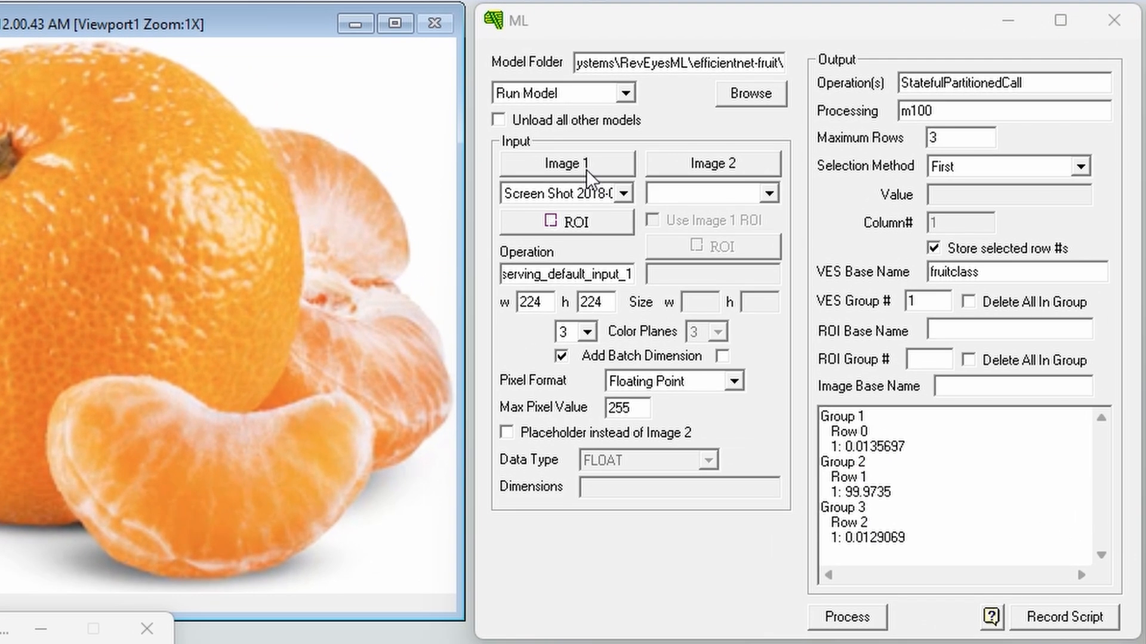
{"action": "left_click", "coordinate": [589, 171]}
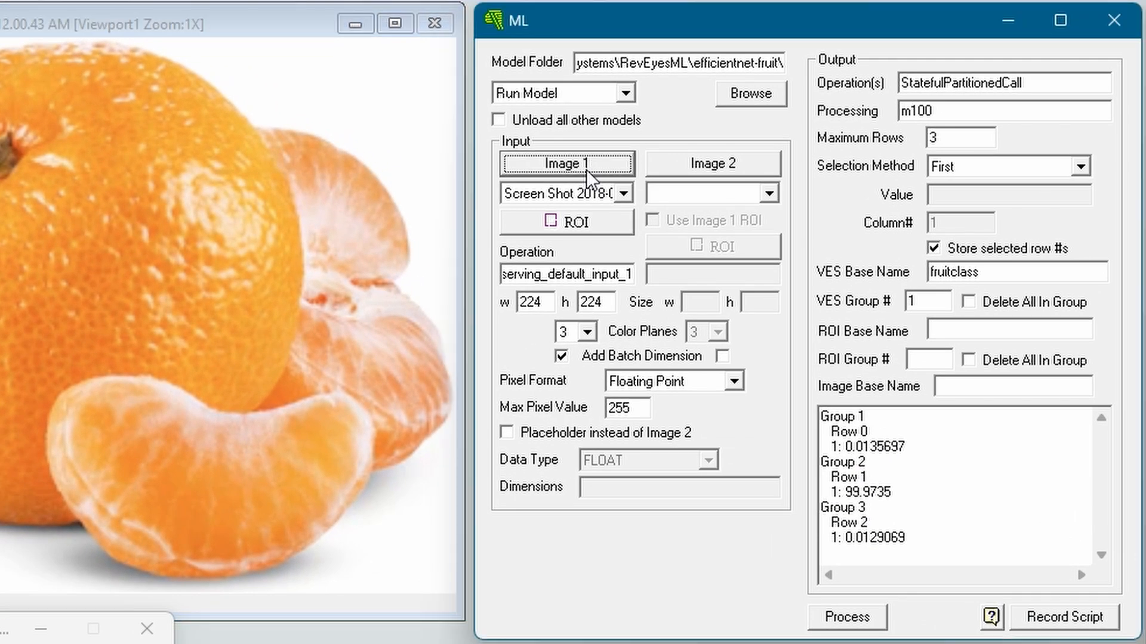
{"action": "left_click", "coordinate": [844, 619]}
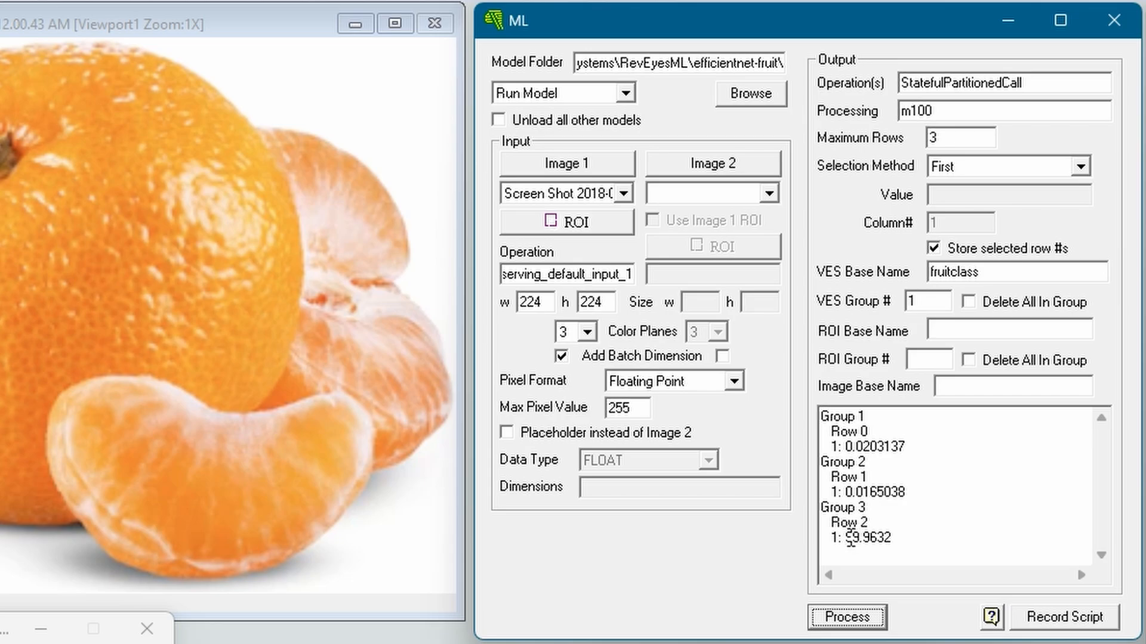
{"action": "left_click_drag", "start_coordinate": [845, 537], "coordinate": [862, 523]}
{"action": "left_click", "coordinate": [908, 516]}
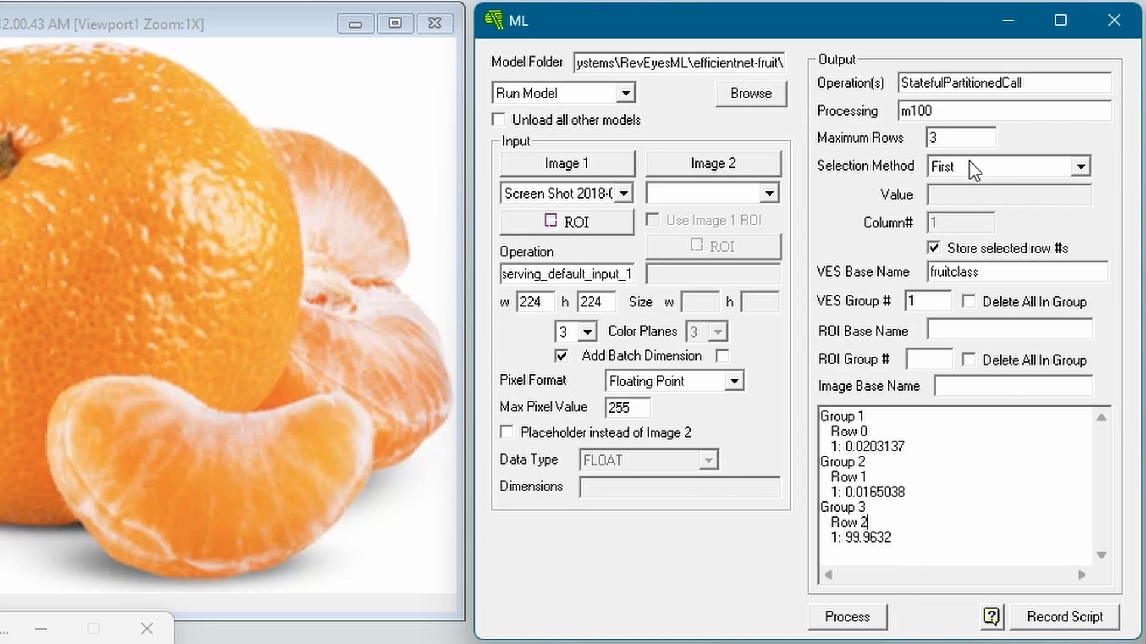
Step: Limit the output to 1 maximum row with the Maximum Values selection method and rerun the model on the orange image
{"action": "double_click", "coordinate": [960, 137]}
{"action": "type", "text": "1"}
{"action": "left_click", "coordinate": [975, 162]}
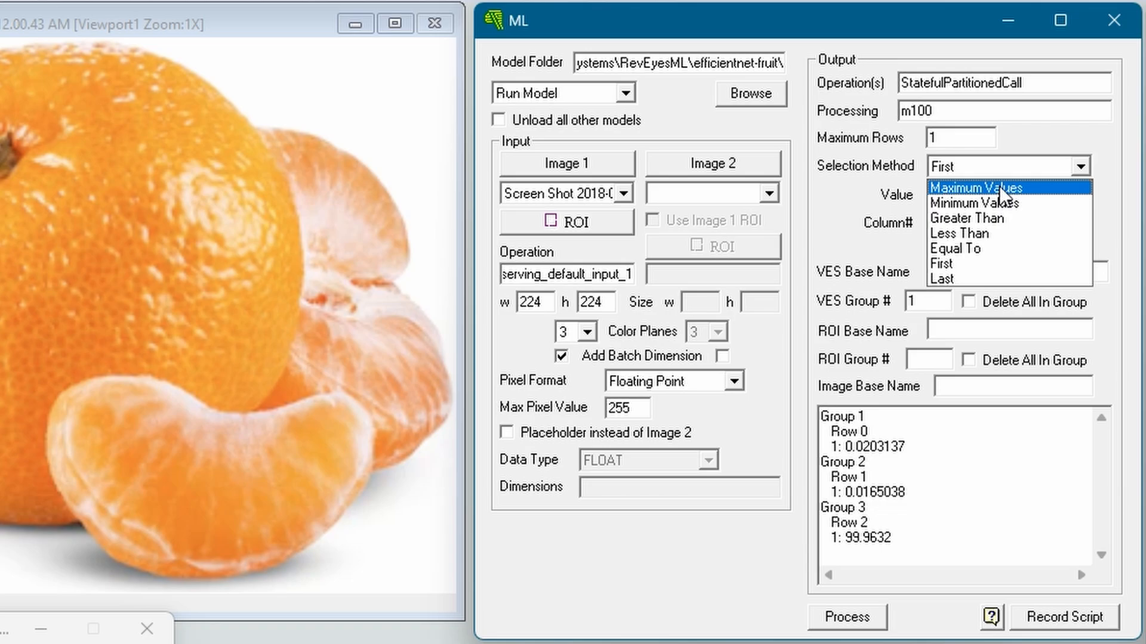
{"action": "left_click", "coordinate": [998, 187]}
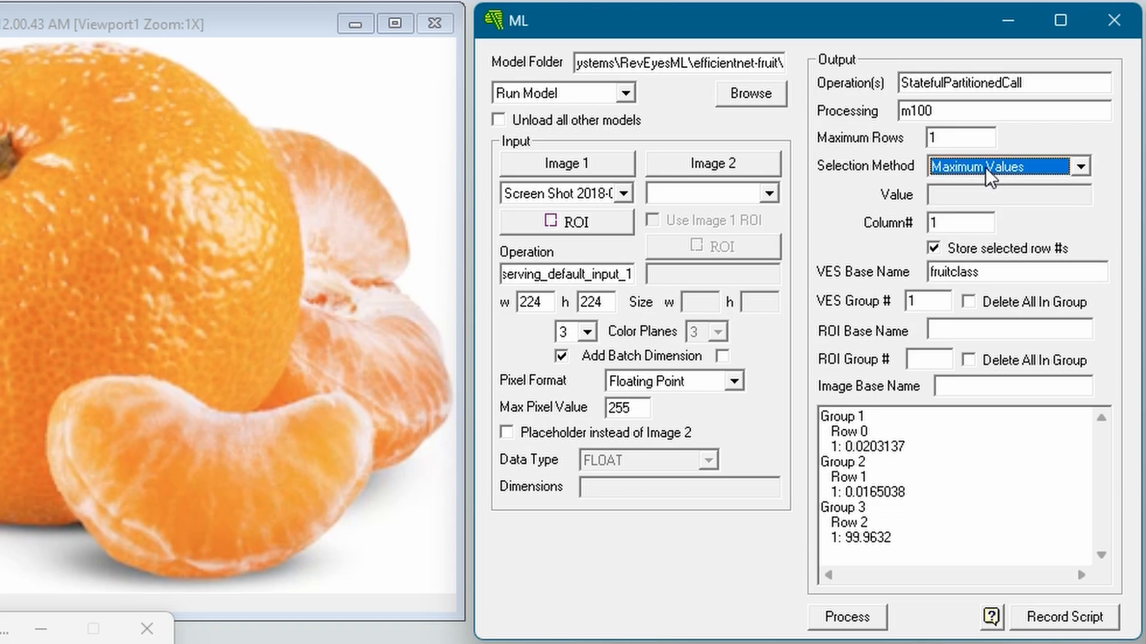
{"action": "left_click", "coordinate": [852, 611]}
{"action": "double_click", "coordinate": [864, 431]}
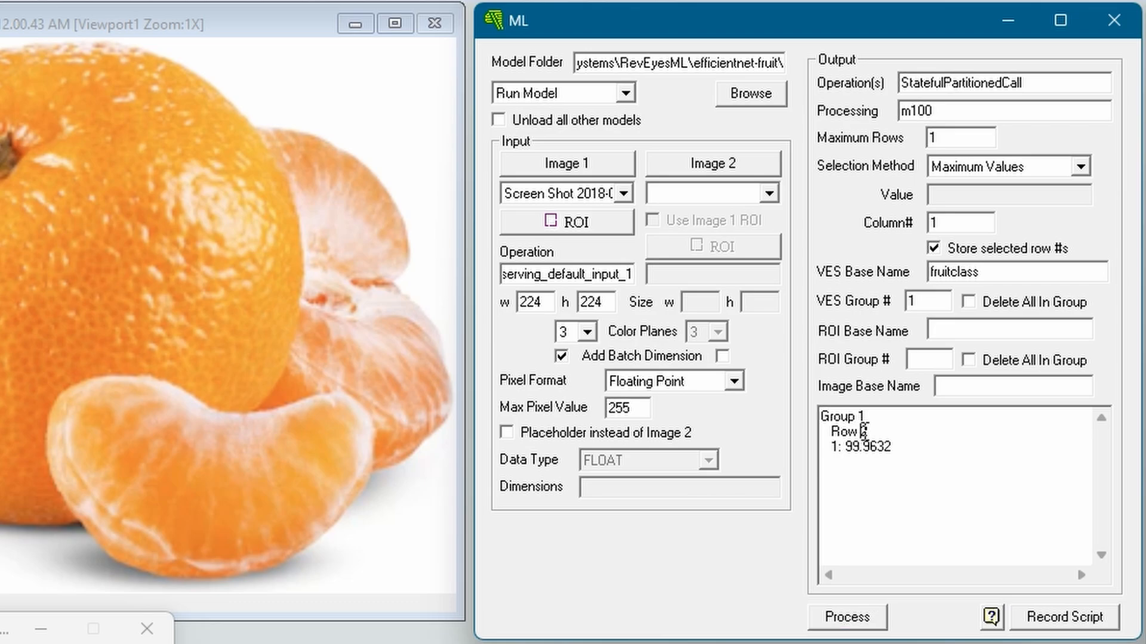
Step: Show the Debug Window of the VisualEyes script and display the fruitclass_1_1 variable to check the orange image's top score
{"action": "left_click_drag", "start_coordinate": [846, 447], "coordinate": [876, 447]}
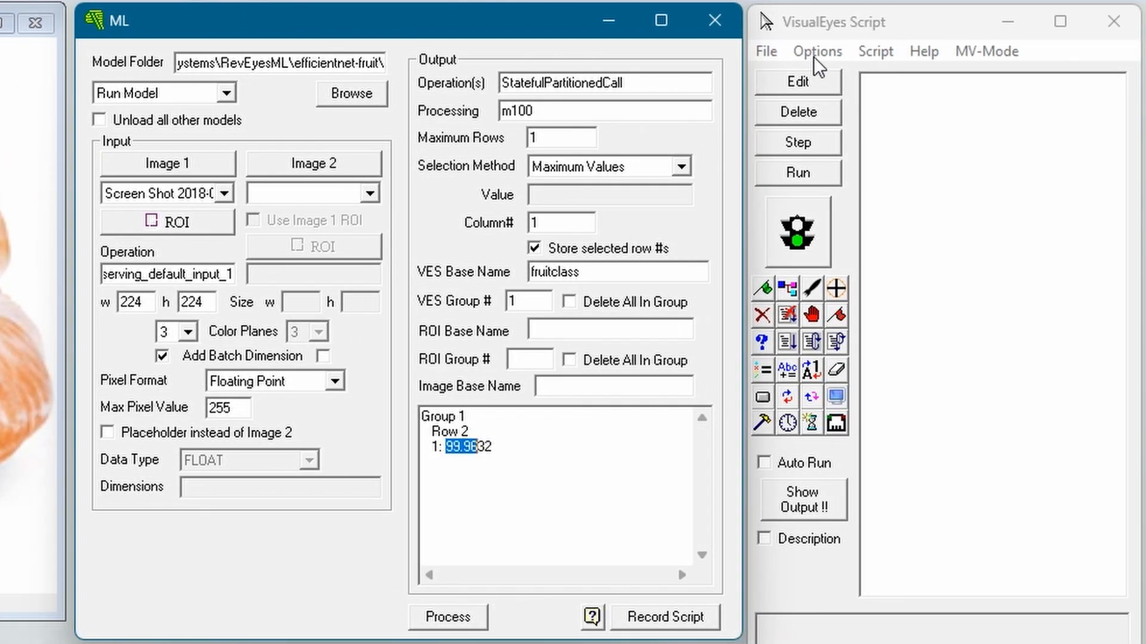
{"action": "left_click", "coordinate": [814, 56]}
{"action": "left_click", "coordinate": [880, 134]}
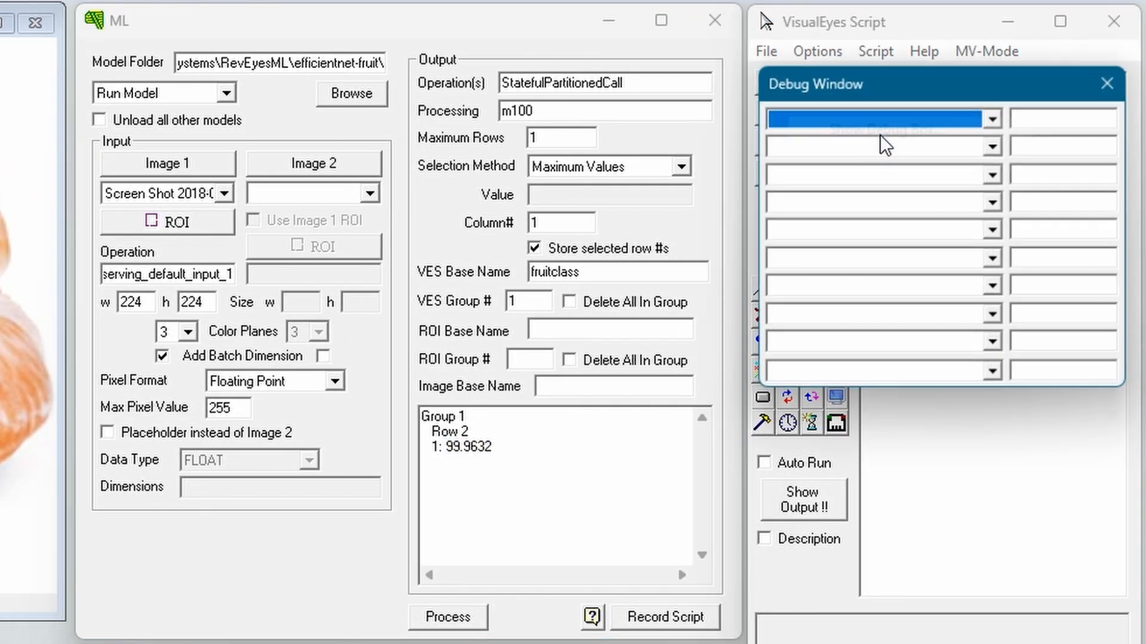
{"action": "left_click", "coordinate": [993, 116]}
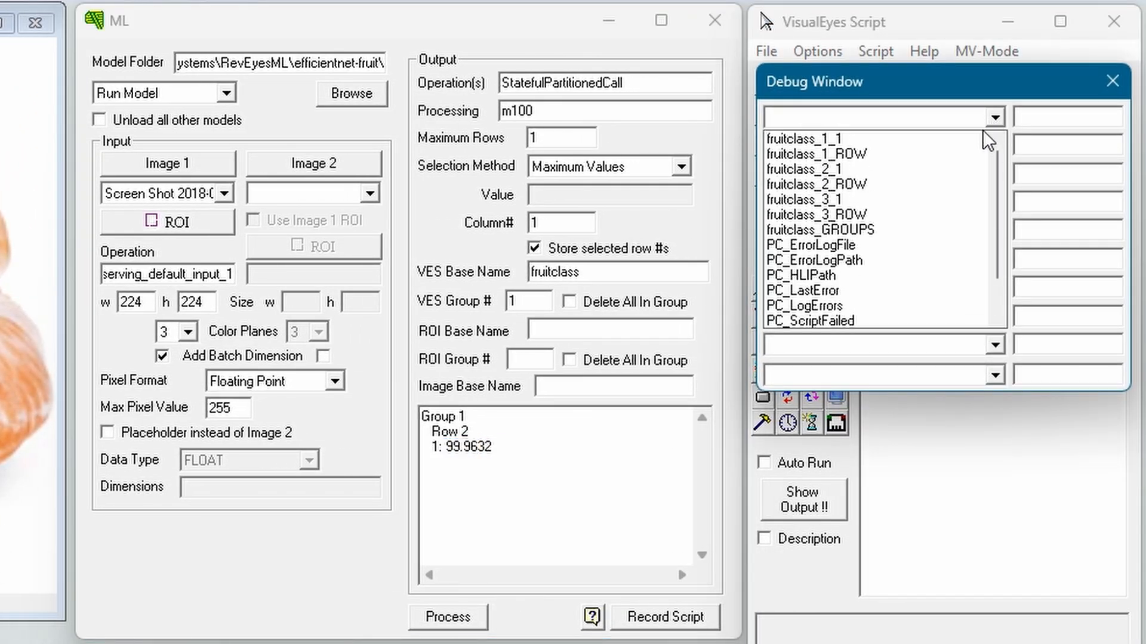
{"action": "left_click", "coordinate": [882, 140]}
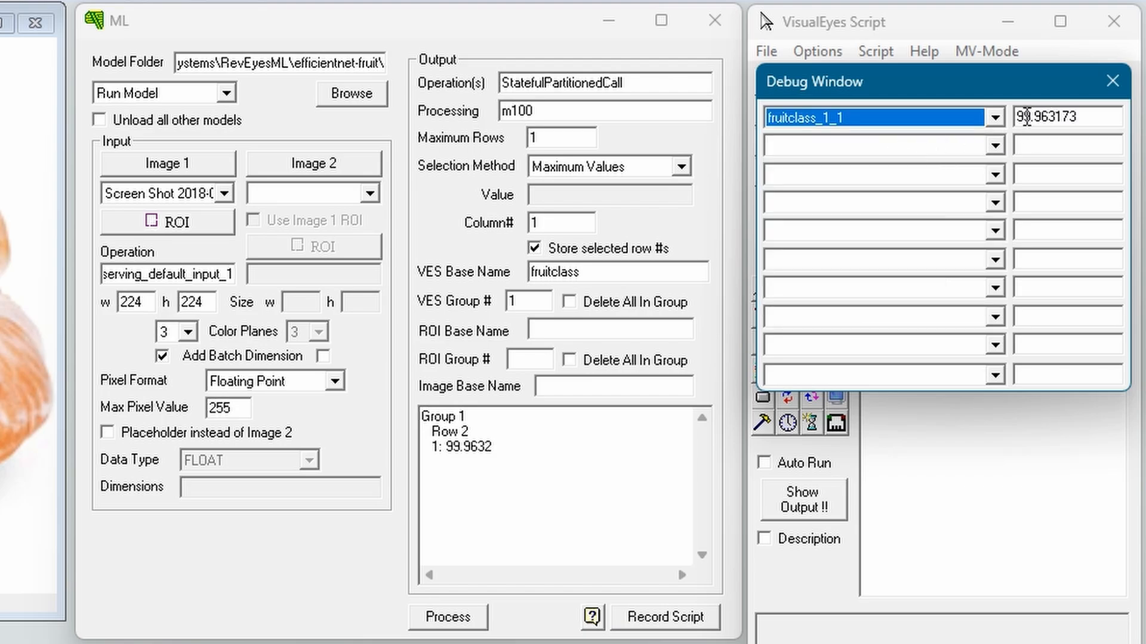
Step: Switch the watched variable in the Debug Window to fruitclass_1_ROW to check the winning row number
{"action": "left_click", "coordinate": [994, 118]}
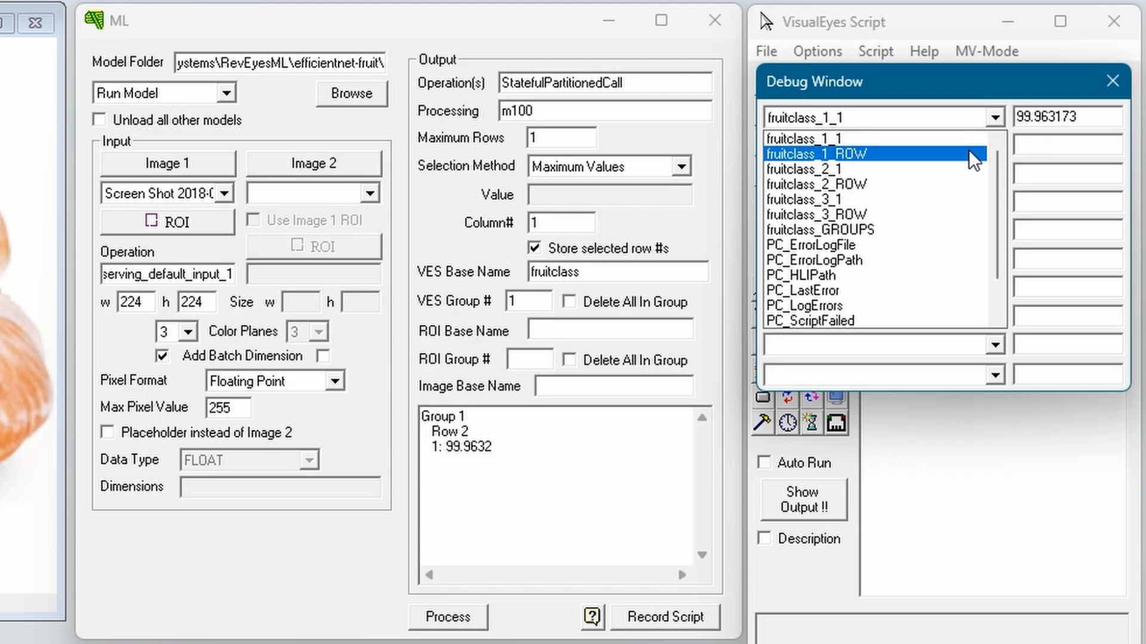
{"action": "left_click", "coordinate": [978, 154]}
{"action": "left_click_drag", "start_coordinate": [1025, 116], "coordinate": [1019, 117]}
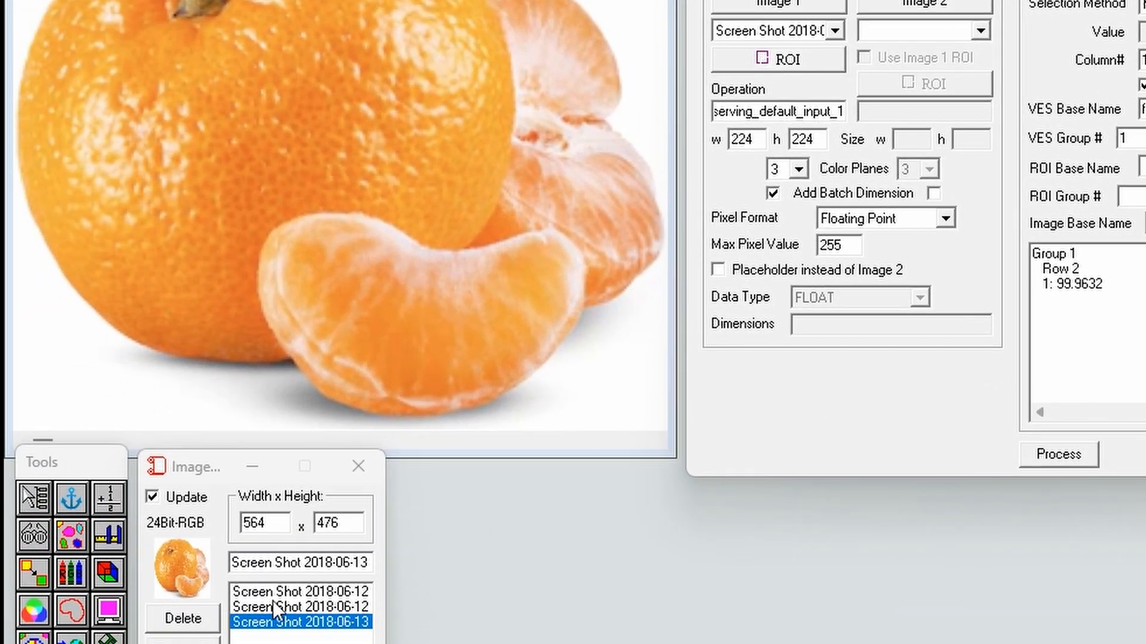
Step: Run the model on the yellow-background banana image as Image 1 and refresh fruitclass_1_ROW in the Debug Window
{"action": "left_click", "coordinate": [280, 605]}
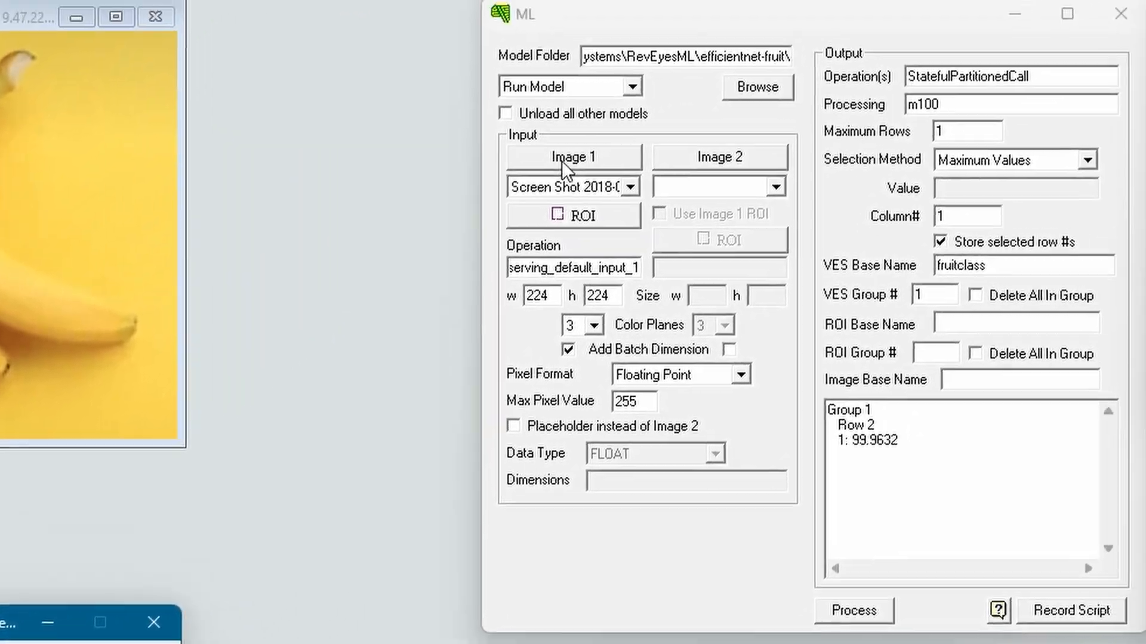
{"action": "left_click", "coordinate": [766, 4]}
{"action": "left_click", "coordinate": [849, 618]}
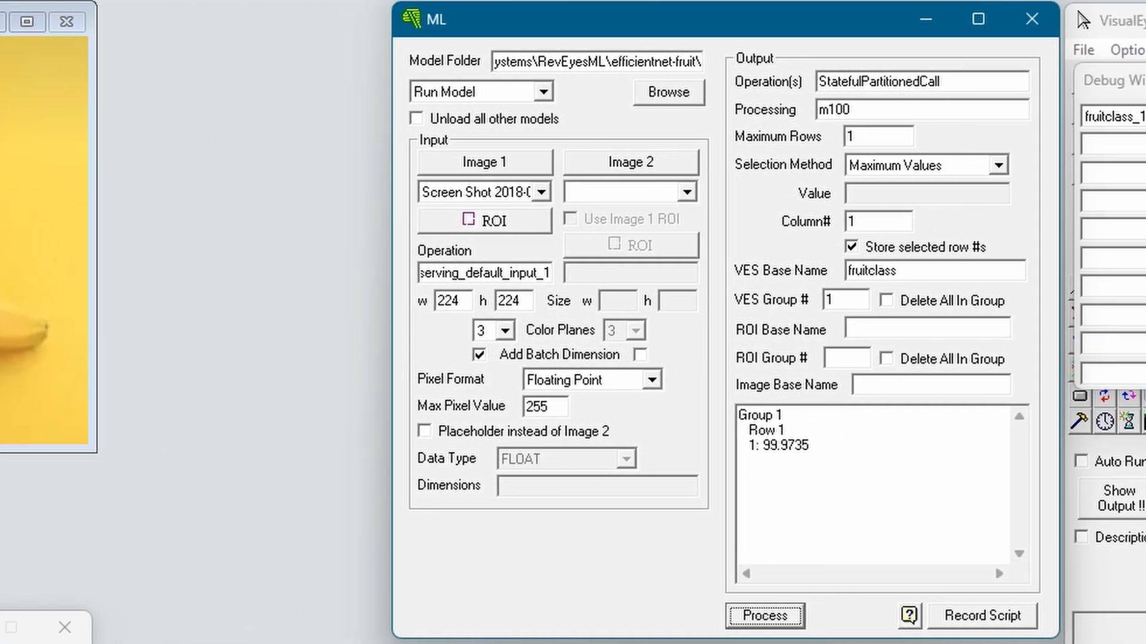
{"action": "left_click", "coordinate": [1005, 117]}
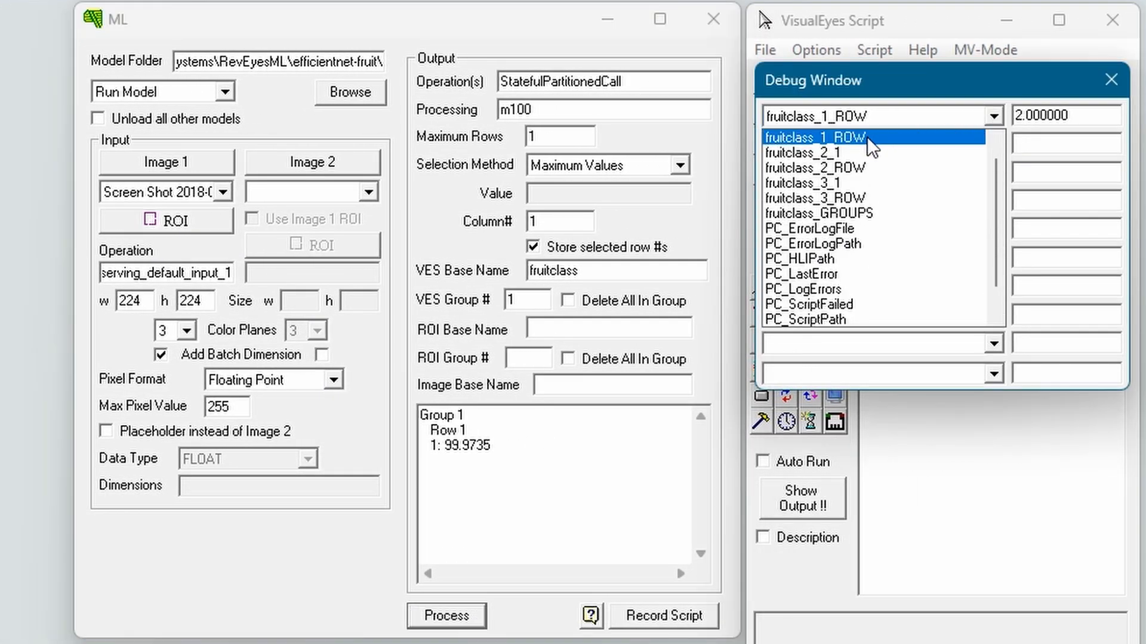
{"action": "left_click", "coordinate": [867, 137]}
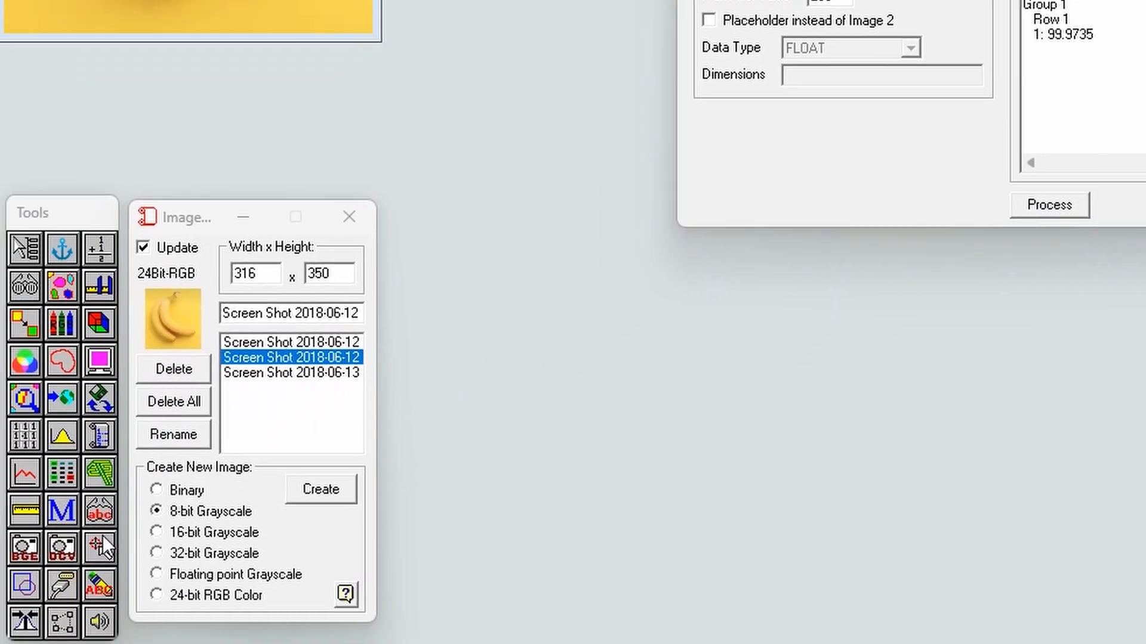
Step: Open the Lookup tool
{"action": "left_click", "coordinate": [63, 480]}
{"action": "left_click", "coordinate": [63, 479]}
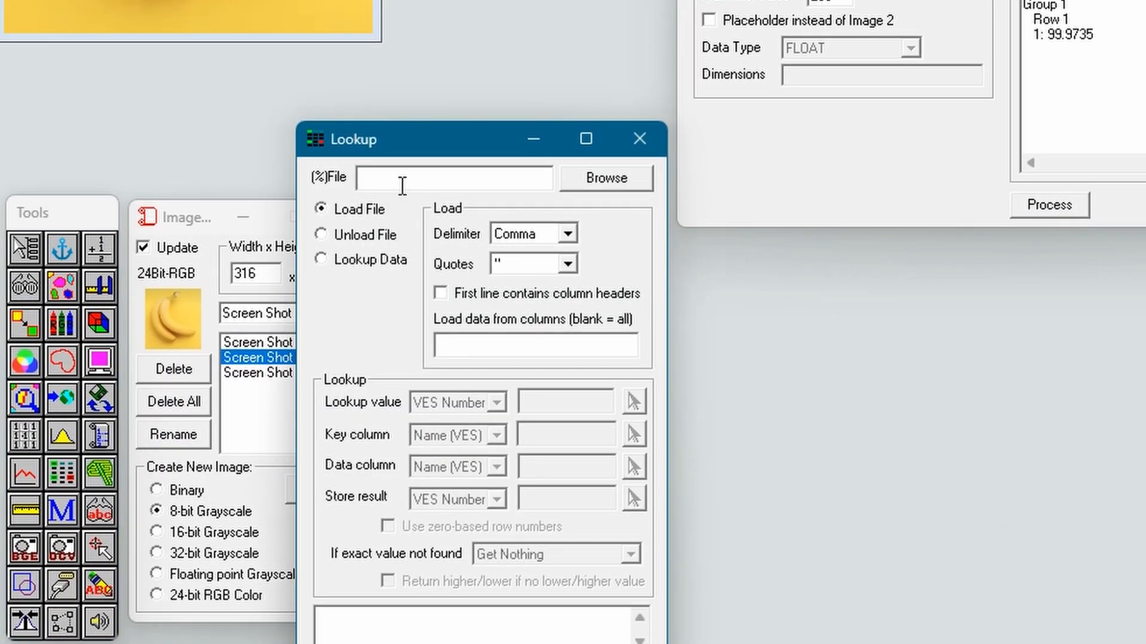